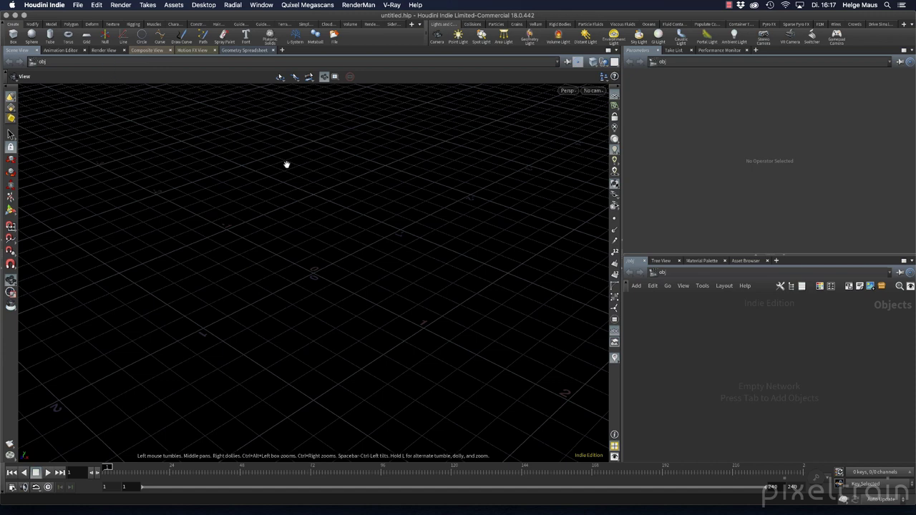
- Switch the network editor to img, enter comp1, and show the Composite View
left_click(666, 274)
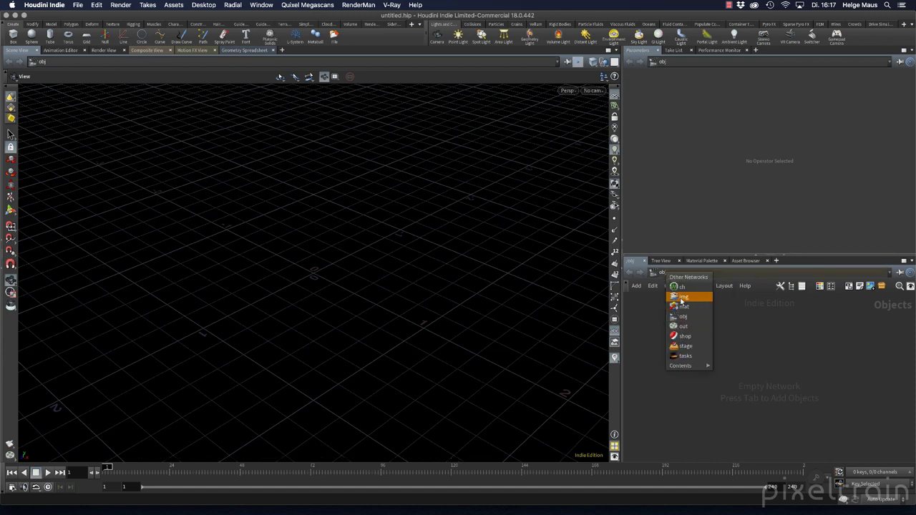
left_click(684, 296)
left_click_drag(770, 377, 705, 338)
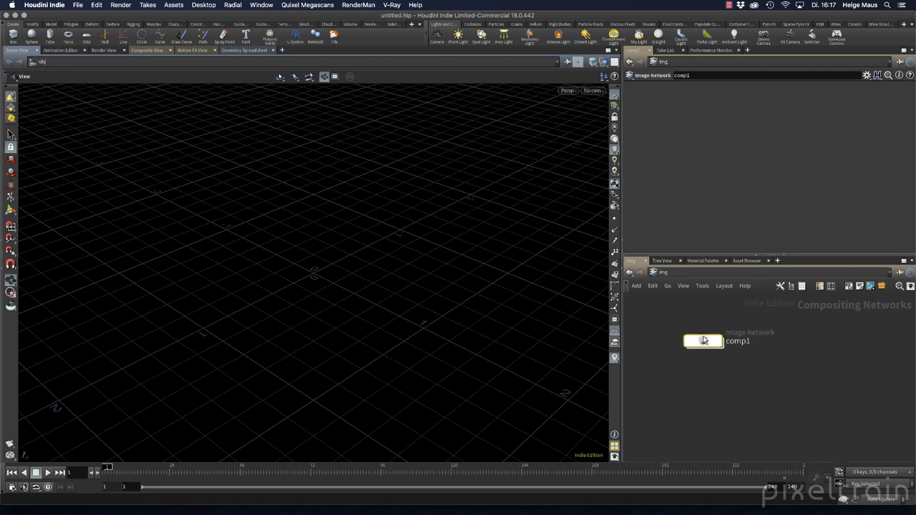
double_click(703, 343)
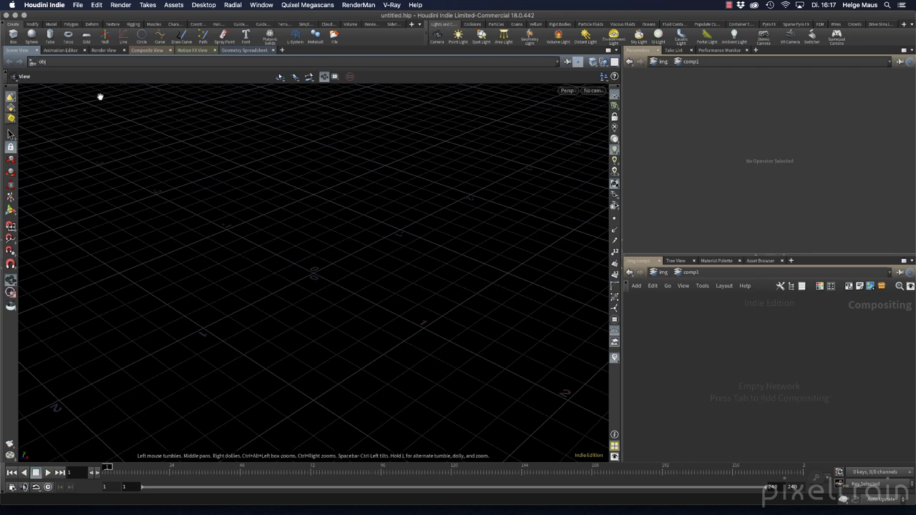
left_click(148, 51)
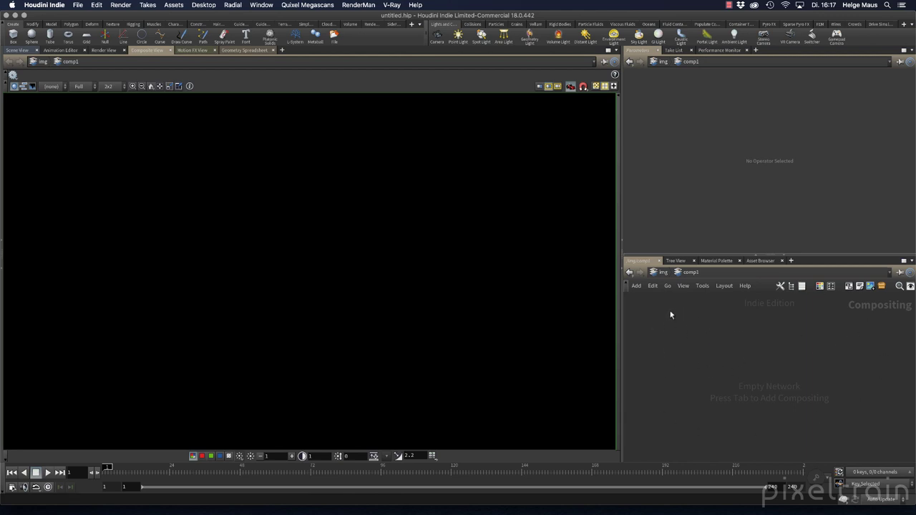
- Add a File node to comp1, displaying the default butterfly image
key("Tab")
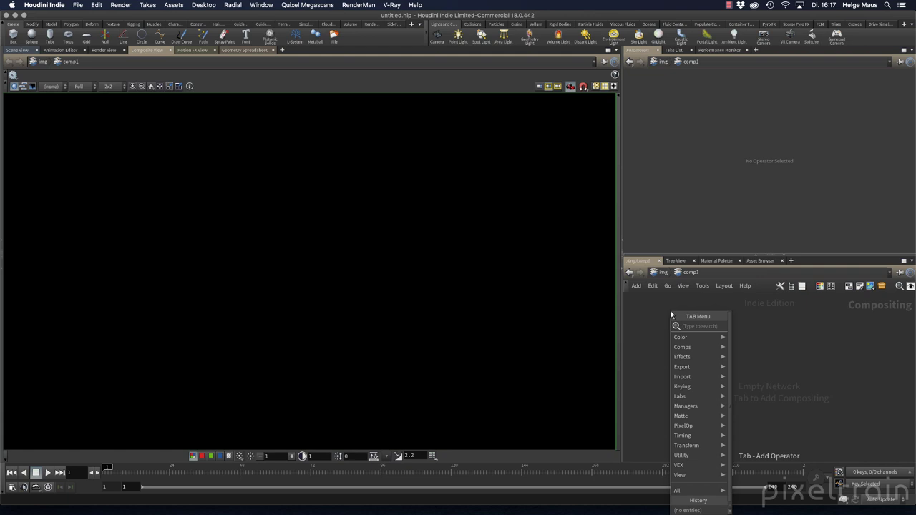
key("Escape")
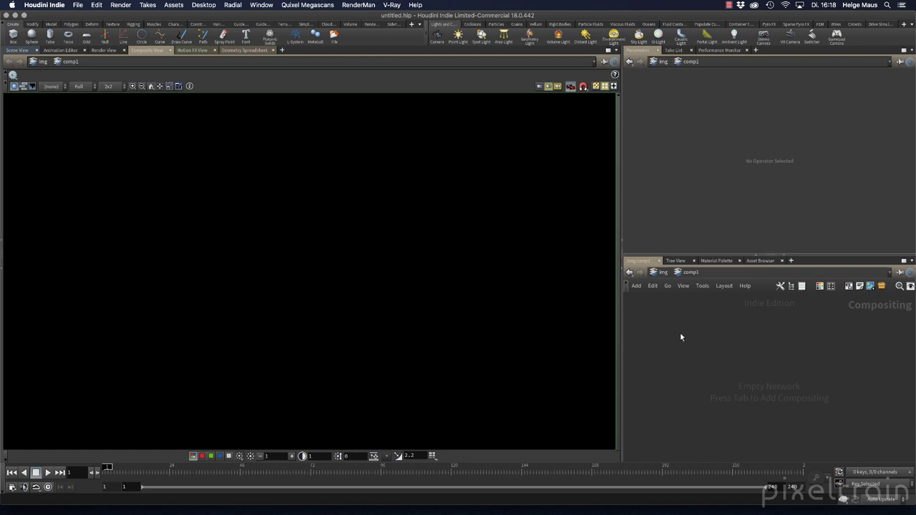
key("Tab")
type("file")
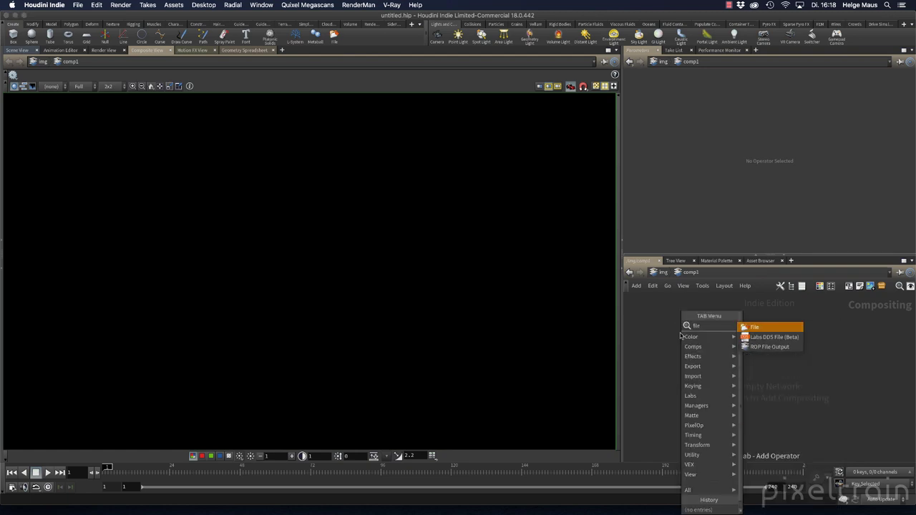
key("Return")
left_click(679, 332)
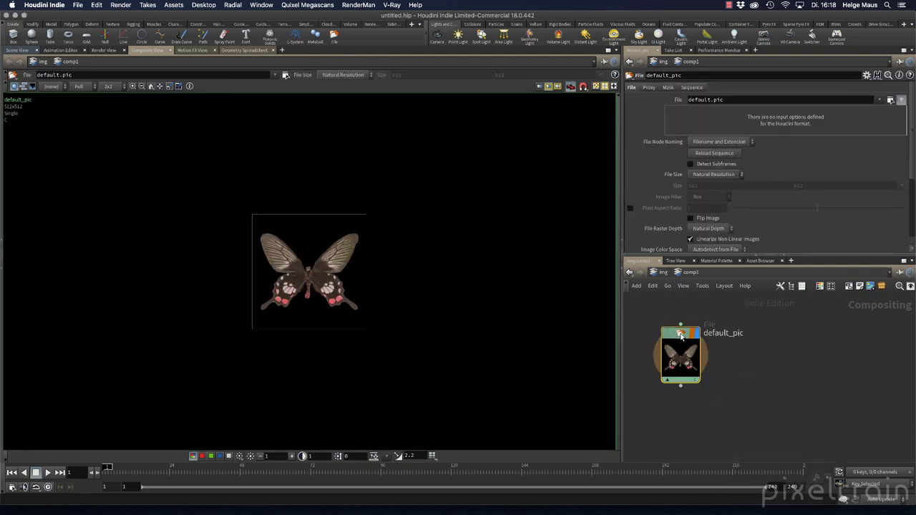
left_click(700, 322)
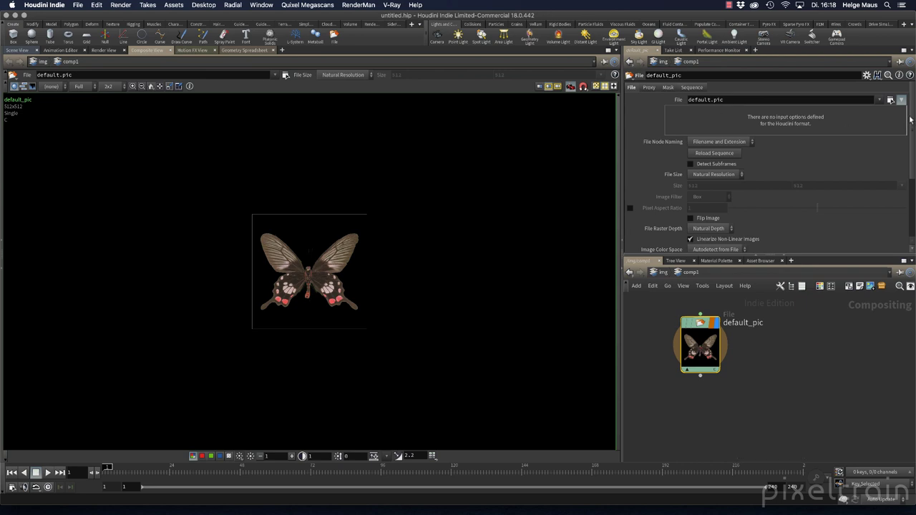
- Browse the ref folder with sequences listed individually and select Banana Ref 02.jpg
left_click(890, 99)
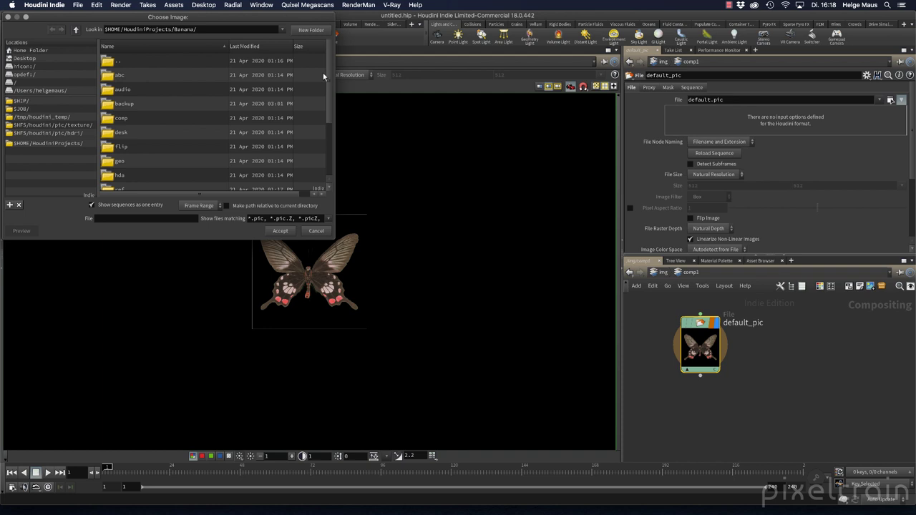
scroll(324, 78, "down", 2)
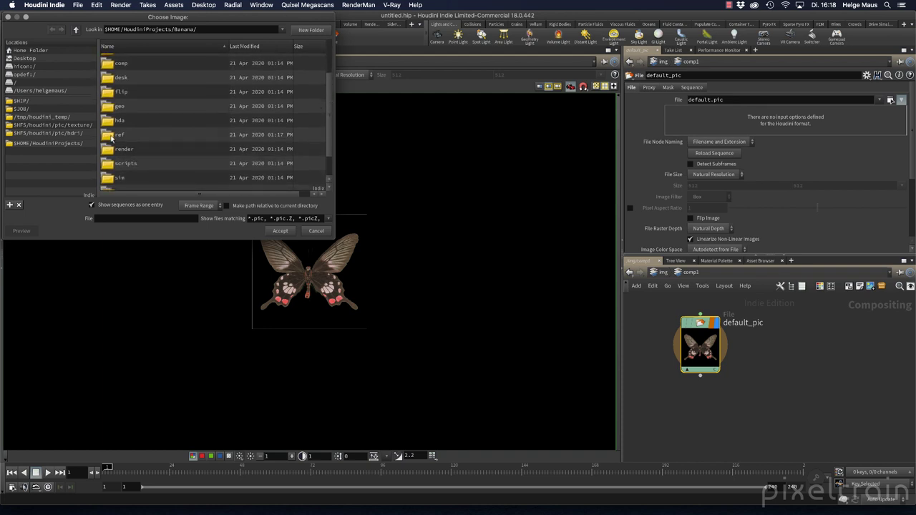
double_click(109, 140)
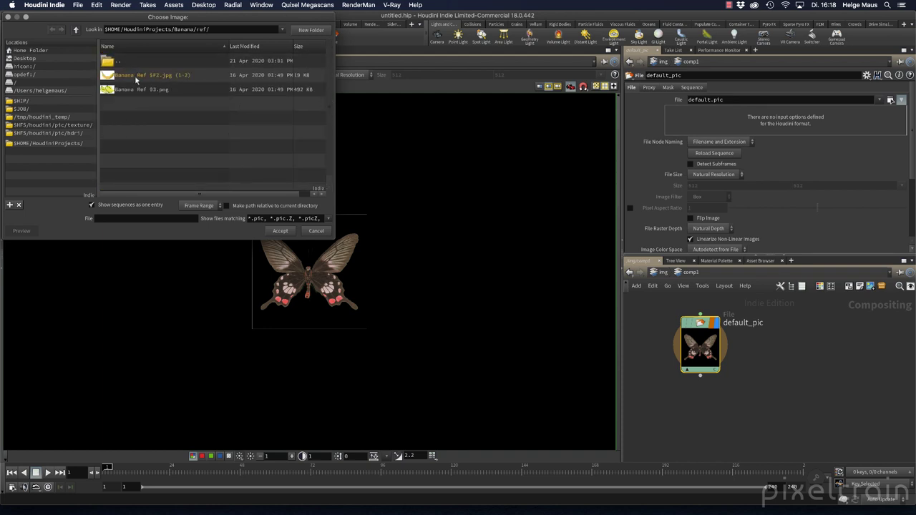
left_click(92, 204)
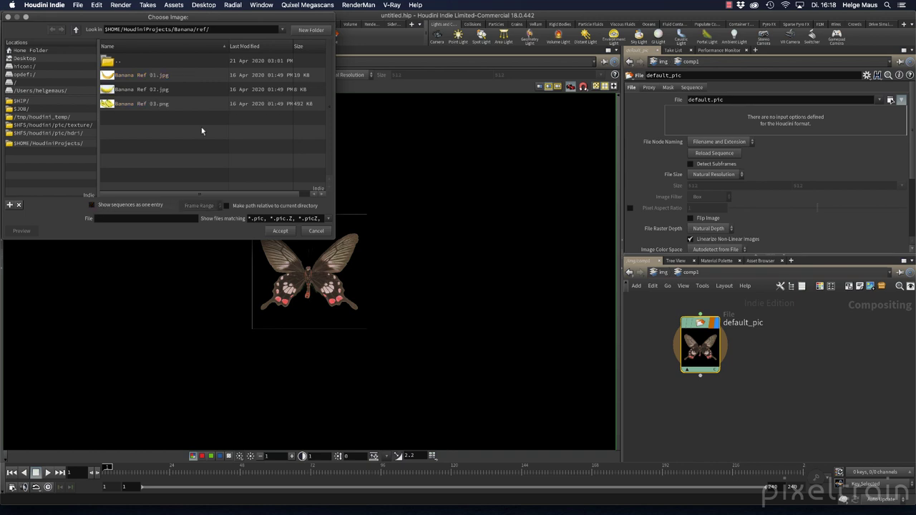
right_click(141, 125)
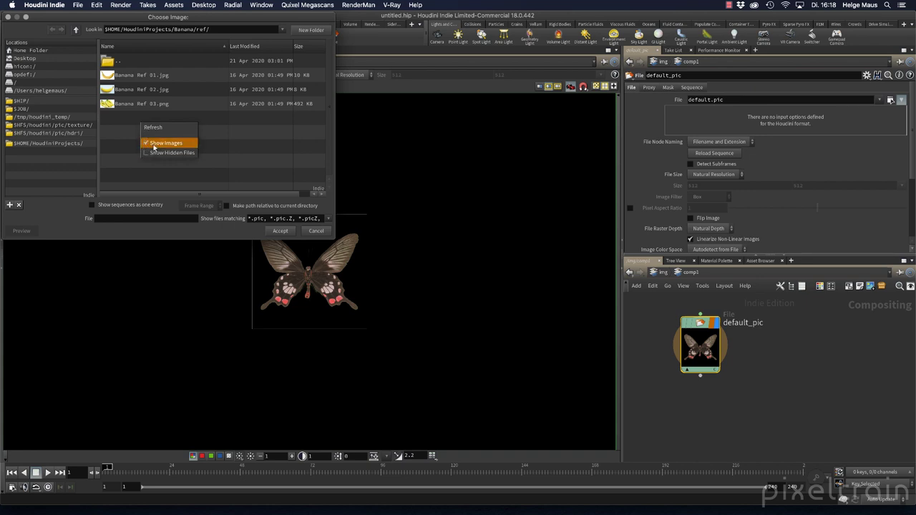
left_click(102, 144)
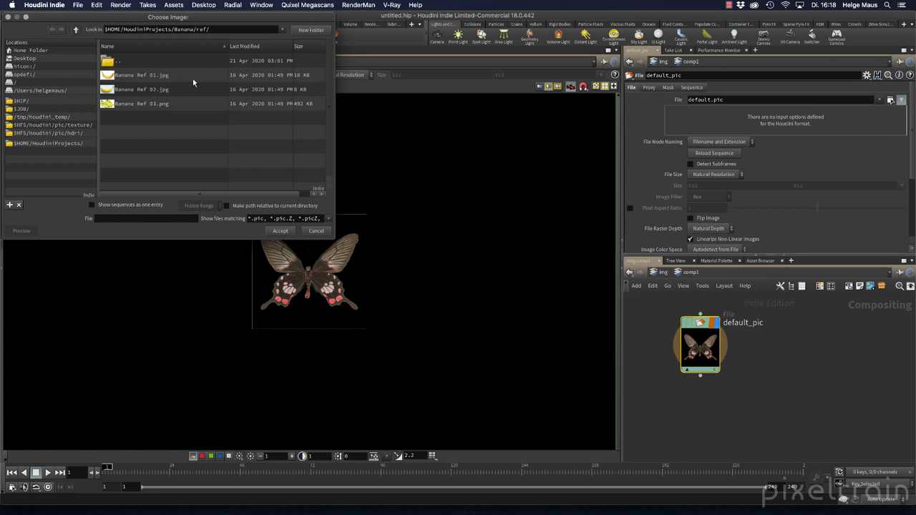
left_click(119, 93)
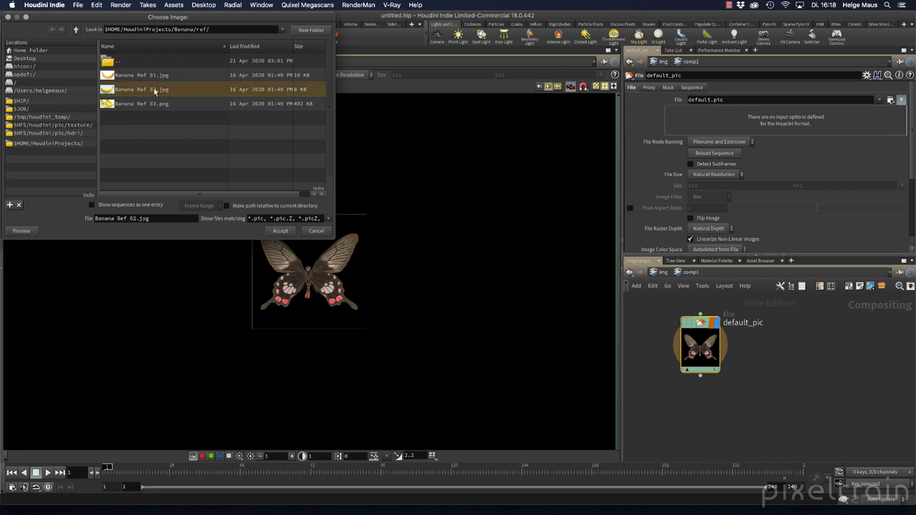
- Accept Banana Ref 02.jpg, enlarge the banana in the viewer, and heighten the network editor
left_click(280, 231)
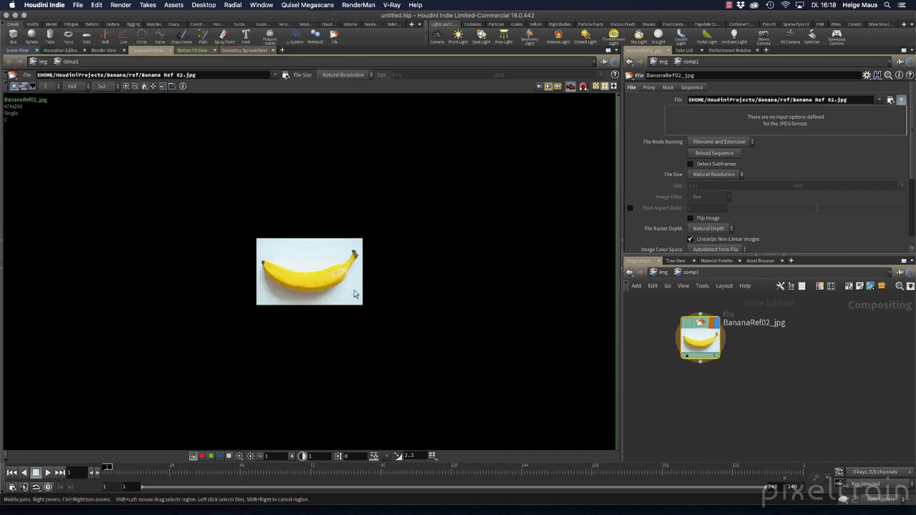
scroll(326, 281, "up", 5)
middle_click_drag(322, 277, 389, 285)
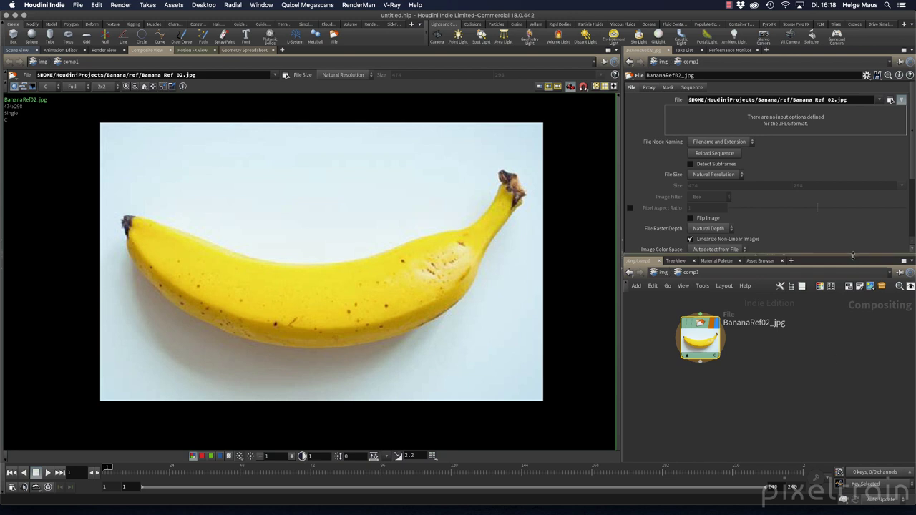
left_click_drag(853, 260, 862, 194)
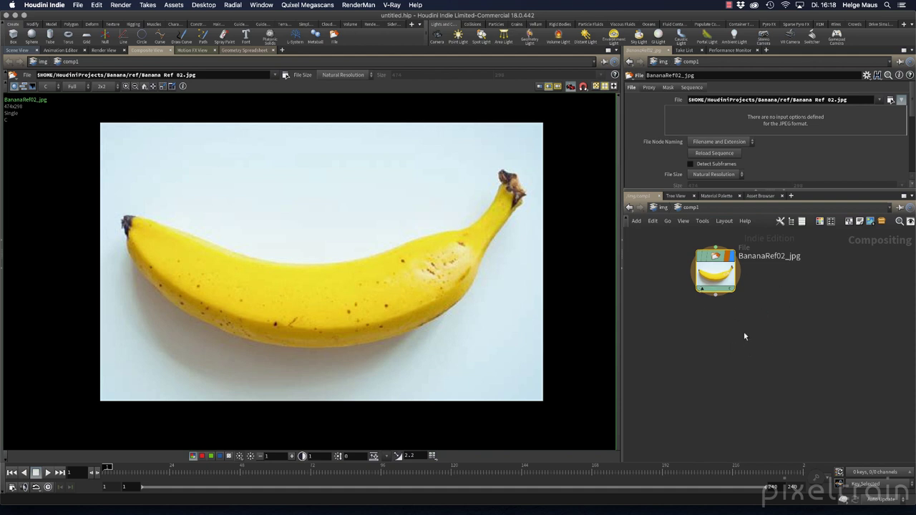
middle_click_drag(744, 331, 754, 357)
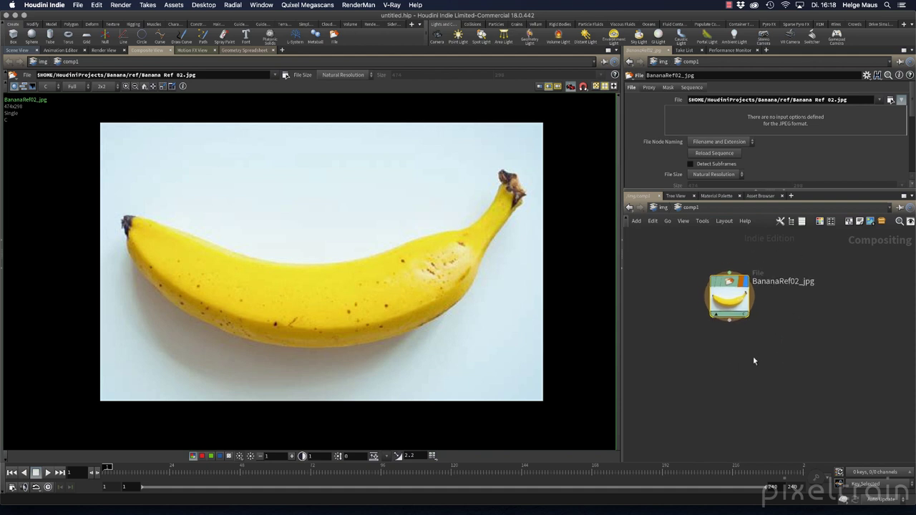
- Return the network editor to obj and the main viewer to the Scene View
left_click(662, 207)
left_click(659, 207)
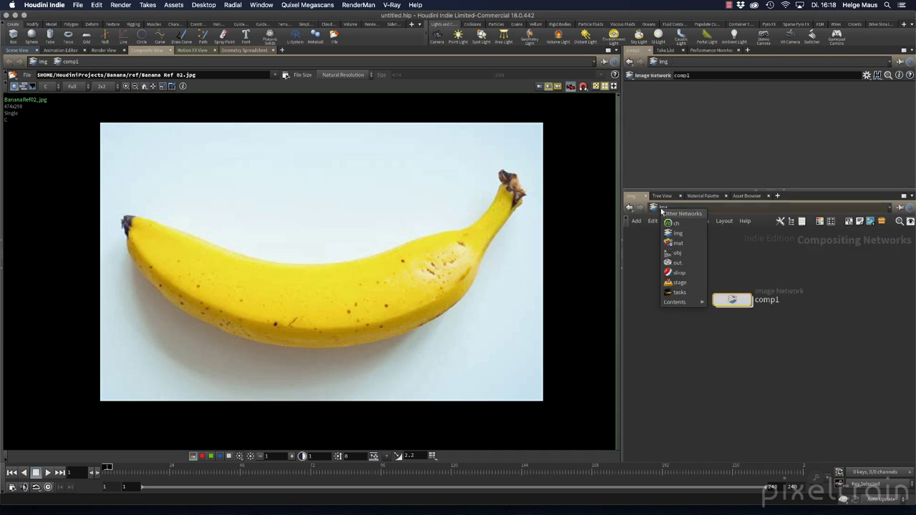
left_click(680, 254)
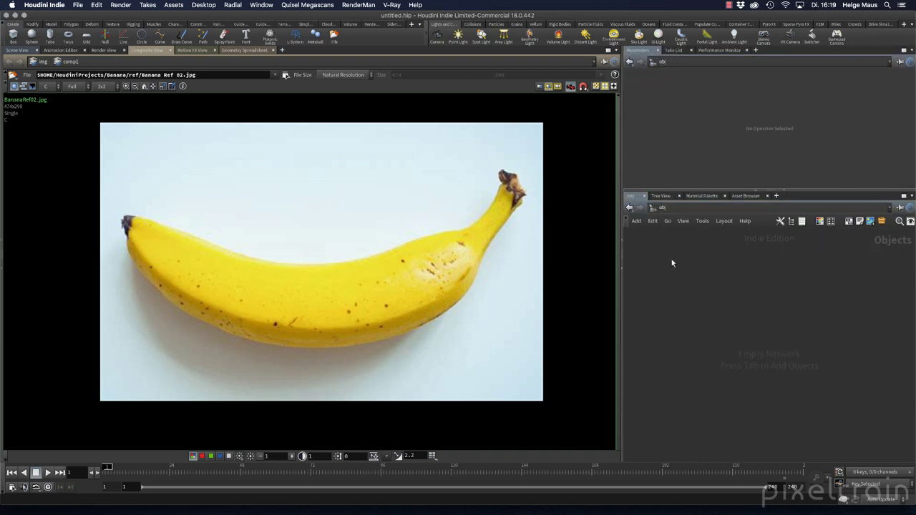
left_click(17, 50)
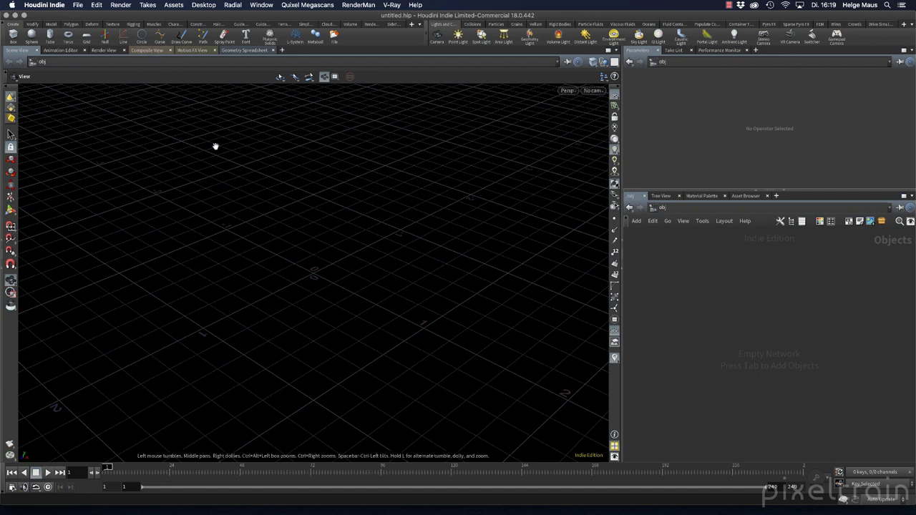
- Add a Composite View tab to the upper-right pane showing the banana
left_click(756, 51)
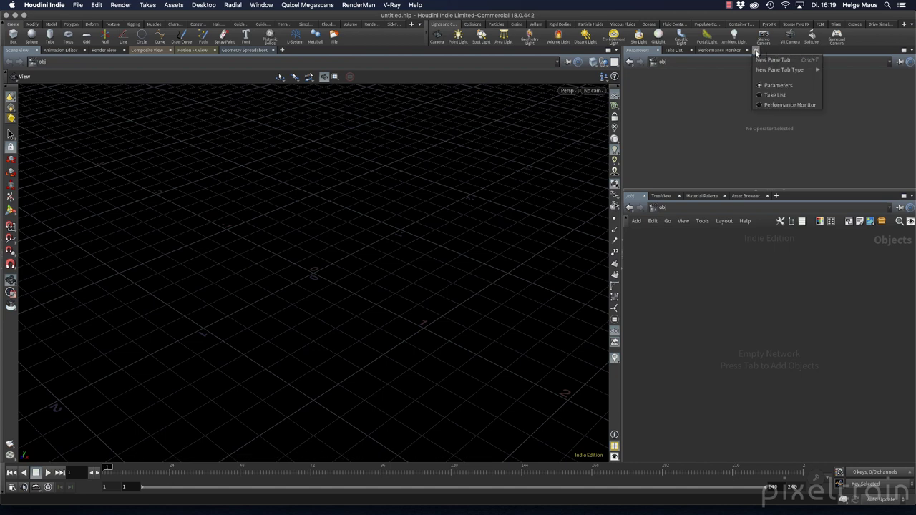
mouse_move(759, 70)
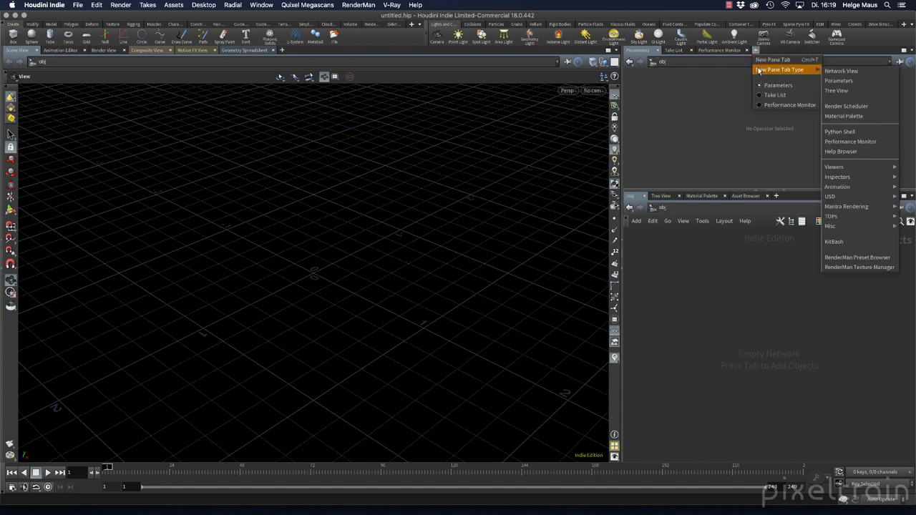
mouse_move(827, 167)
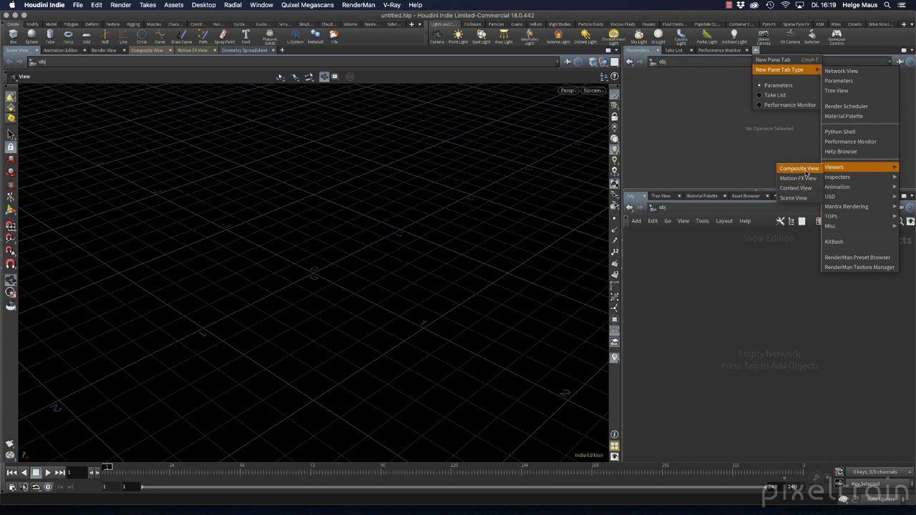
key("Escape")
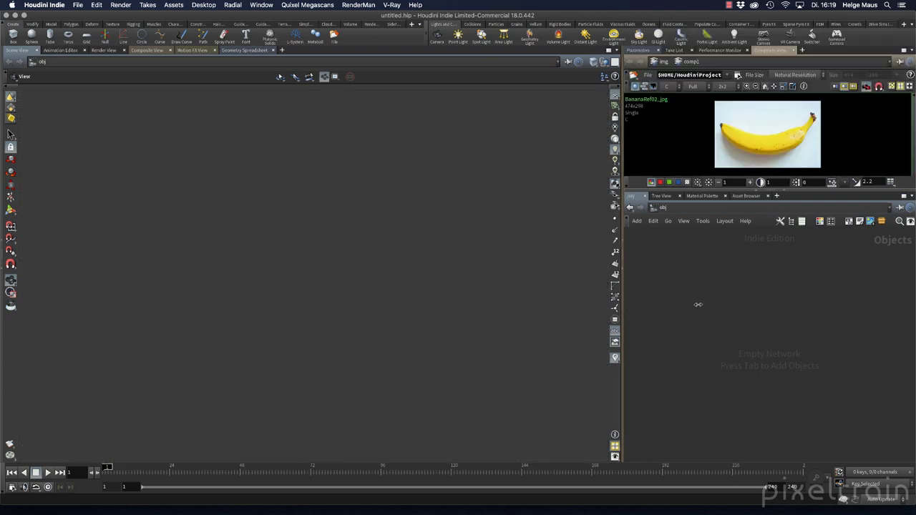
- Widen the 3D viewport and put the upper-right pane back on Parameters
left_click_drag(697, 304, 634, 304)
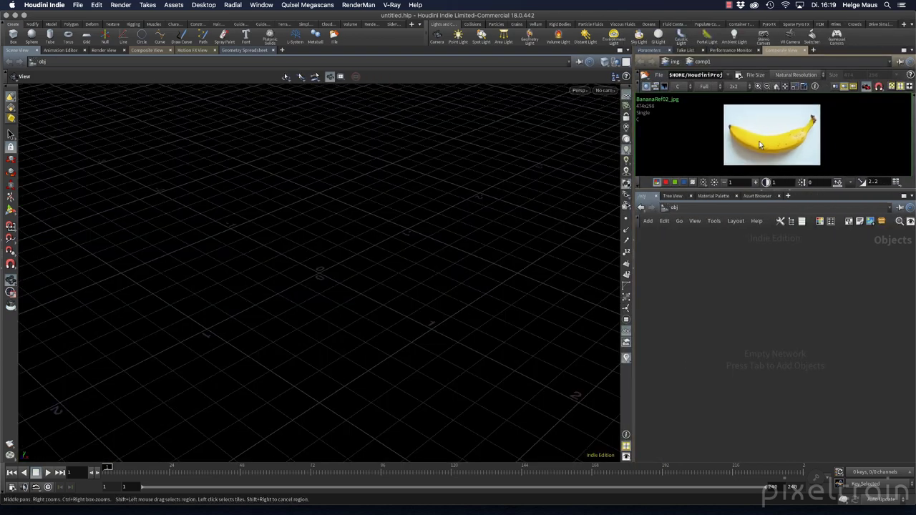
left_click(649, 50)
left_click(776, 51)
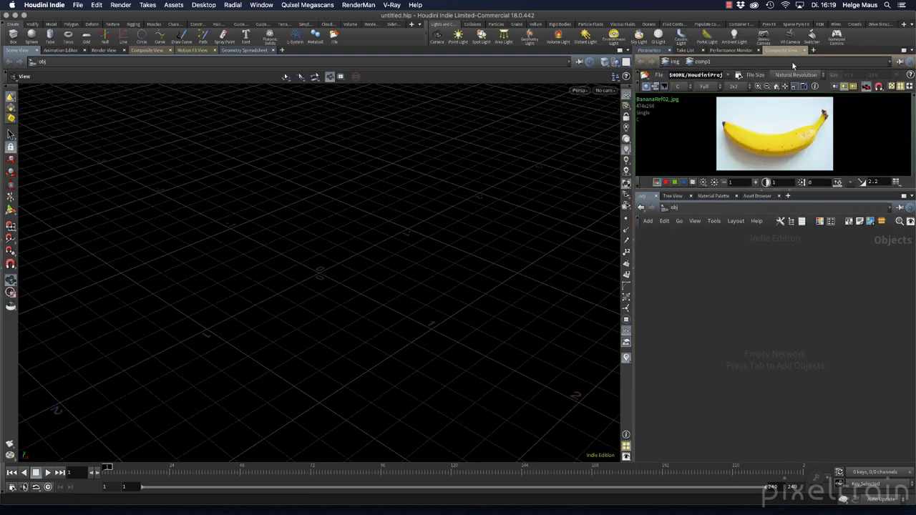
scroll(820, 134, "up", 2)
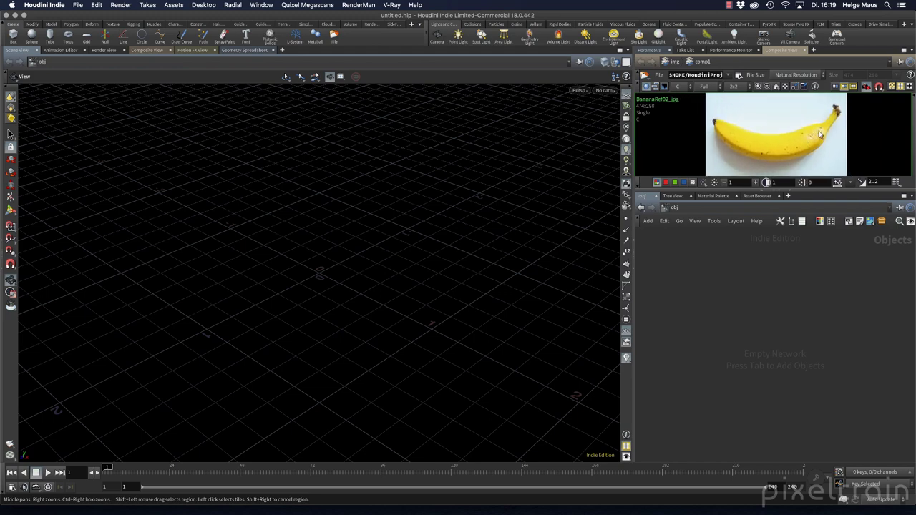
left_click(653, 52)
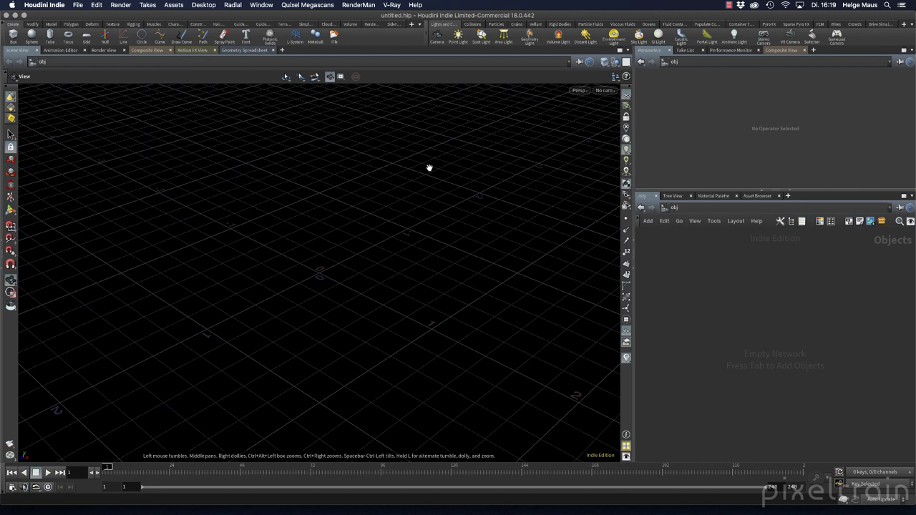
- Switch the viewport to the Front view and open its Display Options
left_click(581, 91)
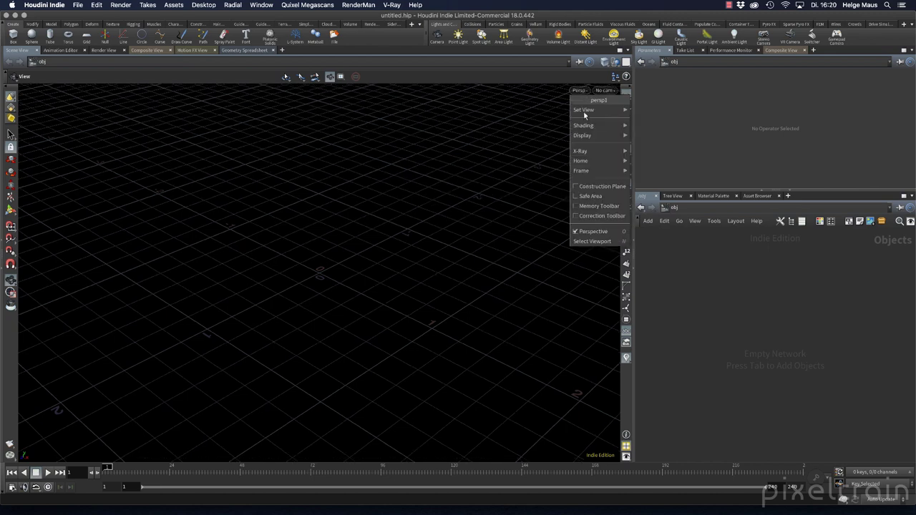
mouse_move(605, 112)
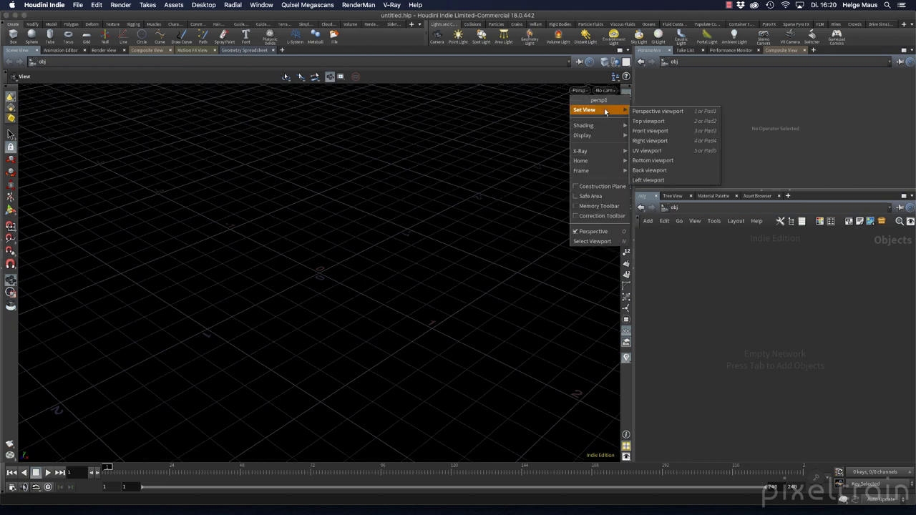
left_click(420, 137)
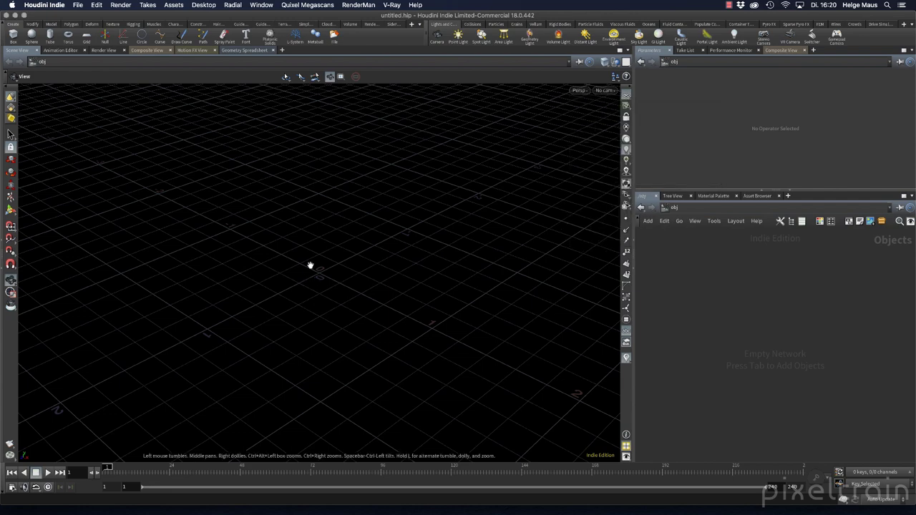
key("space+3")
middle_click_drag(313, 303, 312, 355)
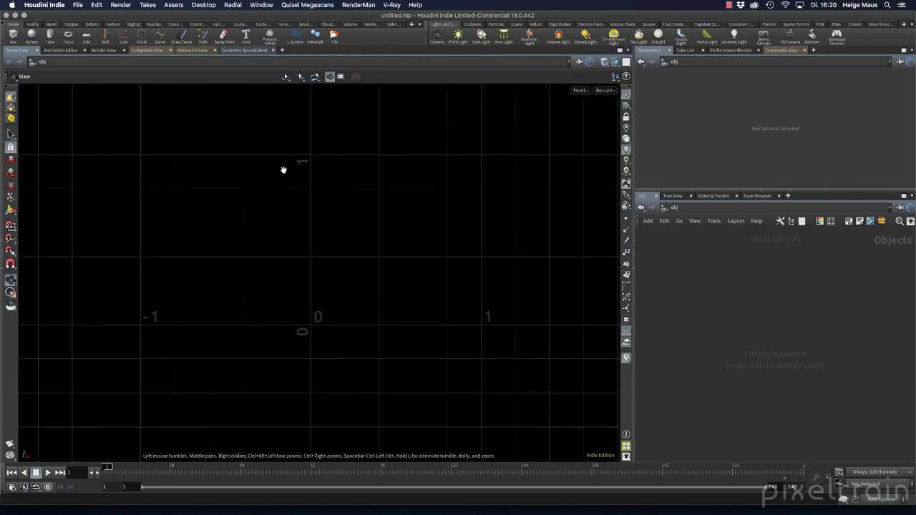
key("d")
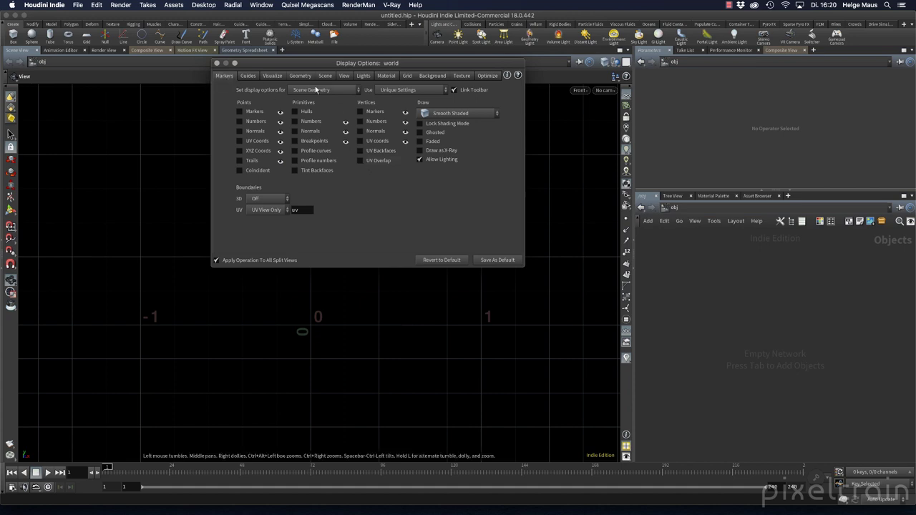
- Set the Front view background to the COP image /img/comp1/BananaRef02_jpg
left_click(432, 77)
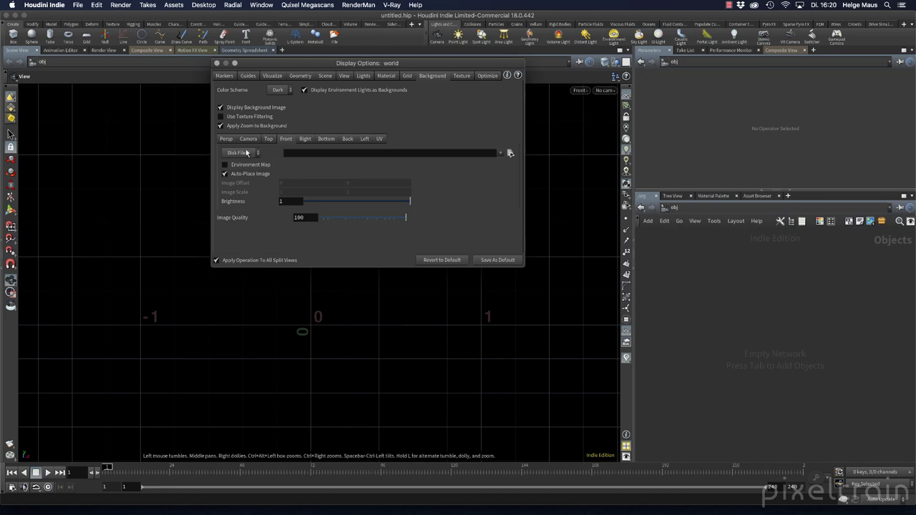
left_click(247, 154)
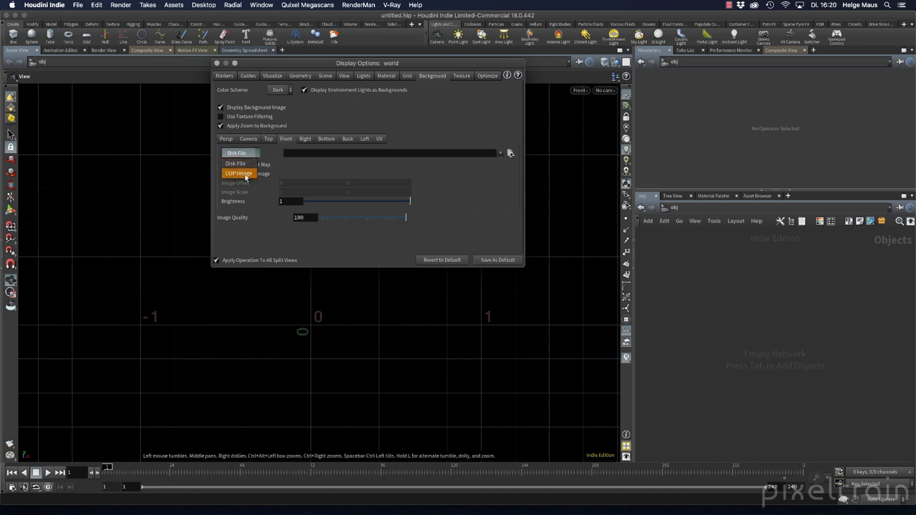
left_click(241, 174)
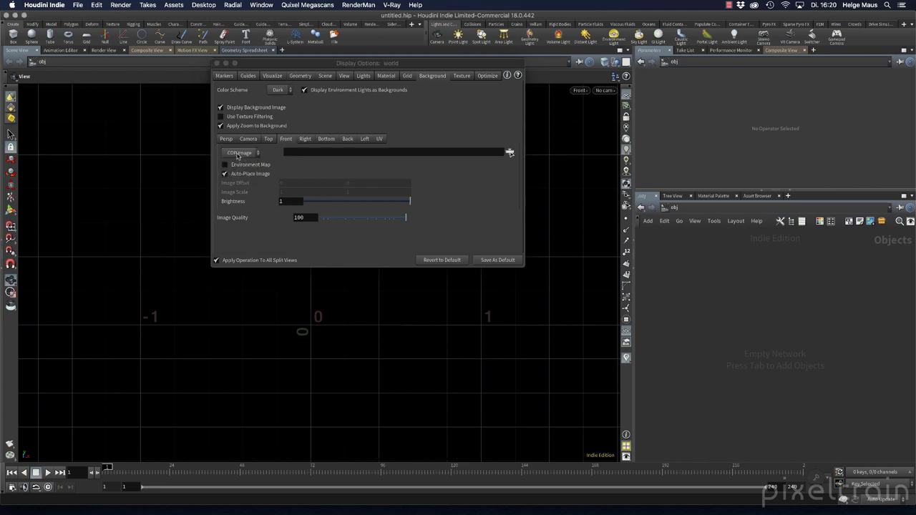
left_click(509, 153)
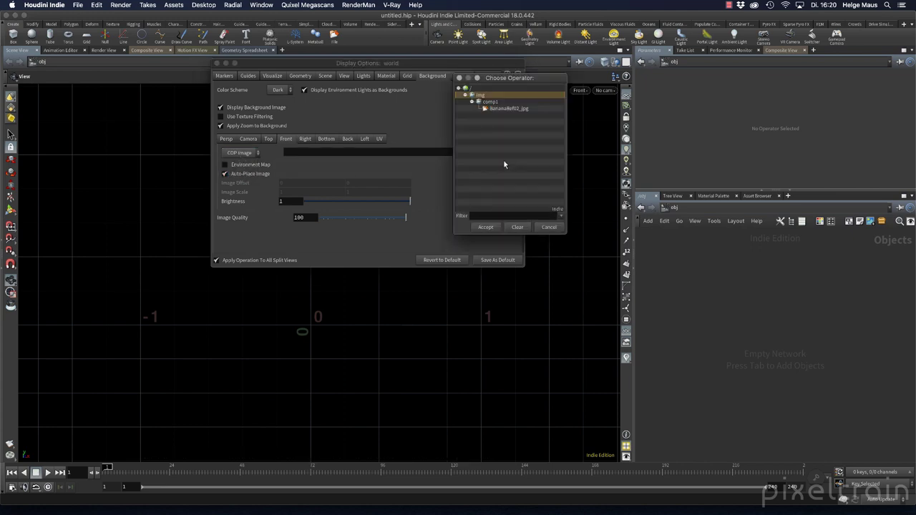
left_click(513, 109)
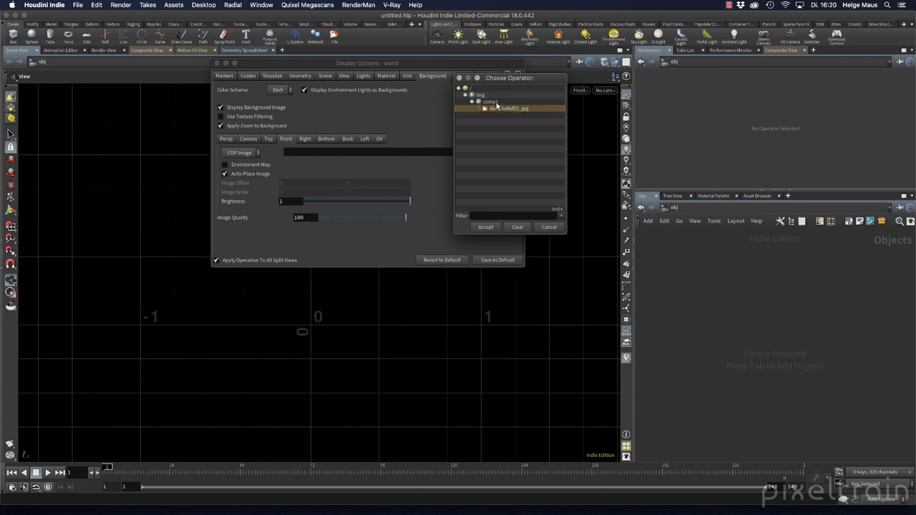
left_click(485, 227)
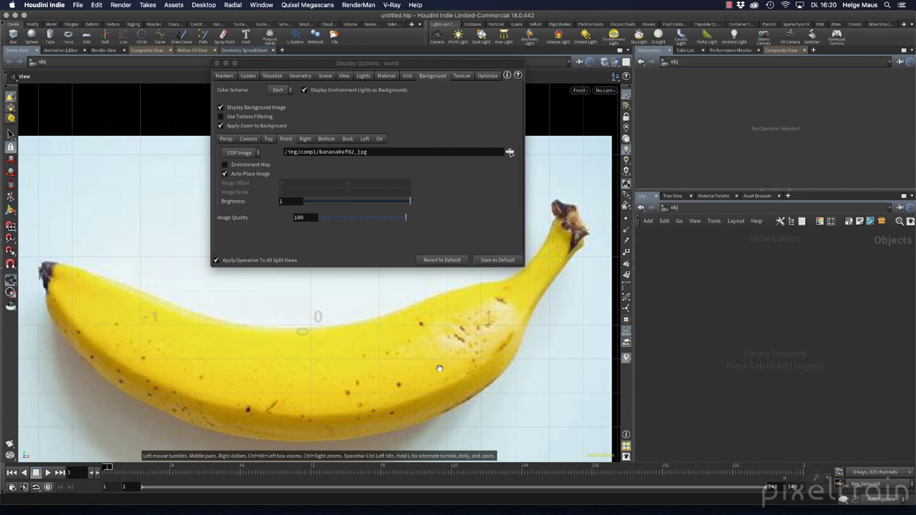
left_click_drag(279, 67, 651, 89)
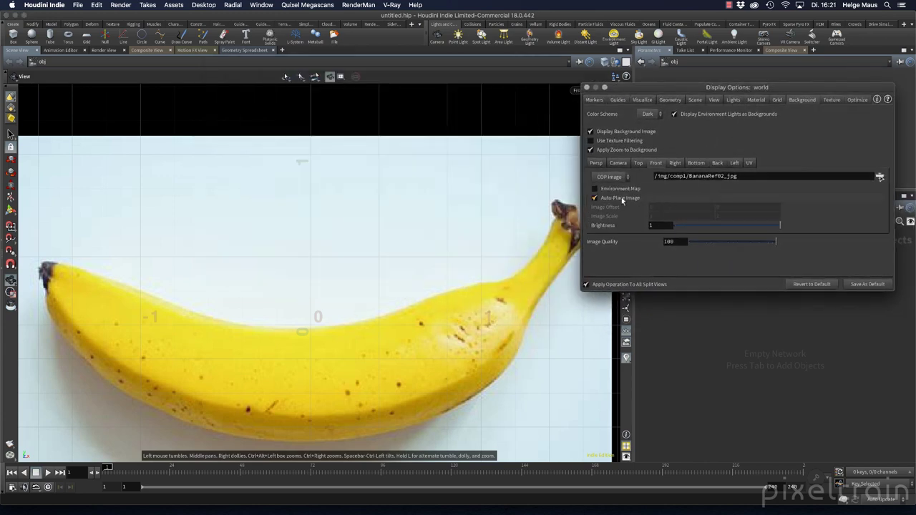
middle_click_drag(341, 335, 387, 291)
mouse_move(387, 291)
right_mouse_down()
mouse_move(404, 290)
mouse_move(375, 289)
mouse_move(417, 287)
mouse_move(390, 285)
right_mouse_up()
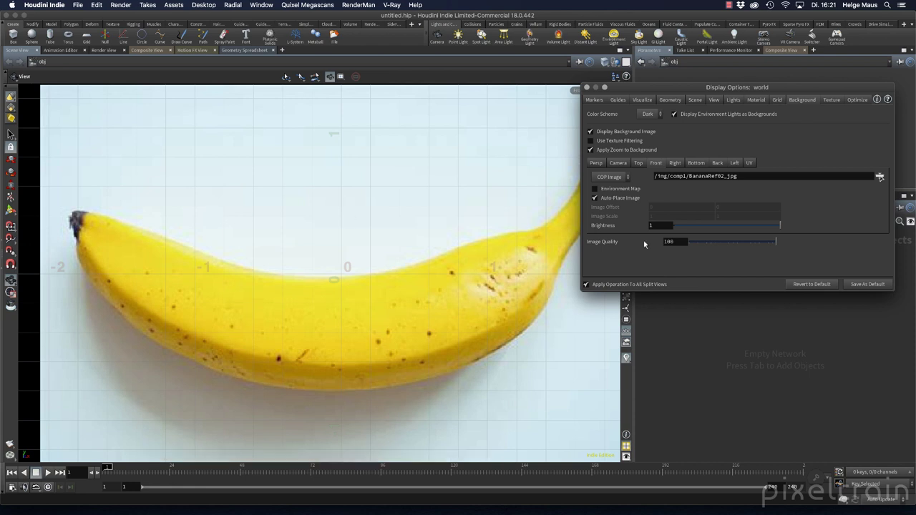
- Turn off Auto-Place Image and set the background's vertical offset to 0.3
left_click(594, 199)
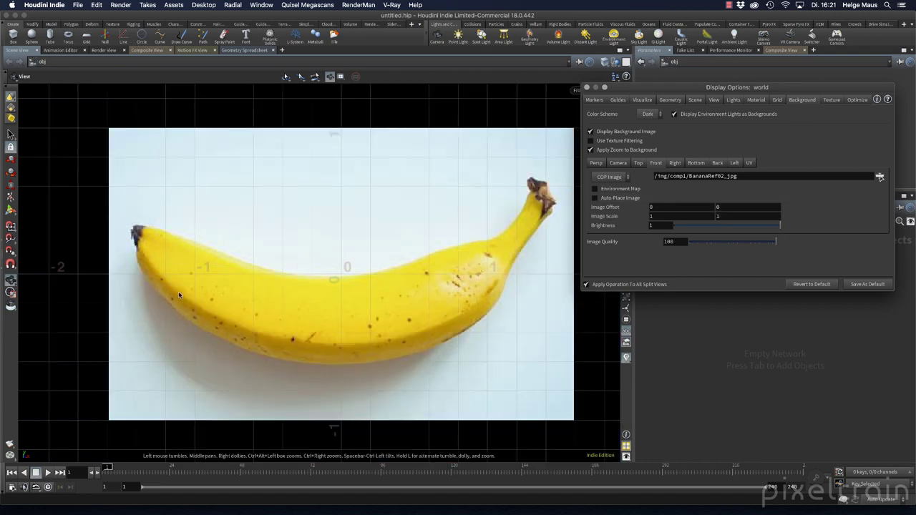
scroll(336, 306, "up", 3)
scroll(336, 307, "down", 1)
scroll(335, 307, "up", 3)
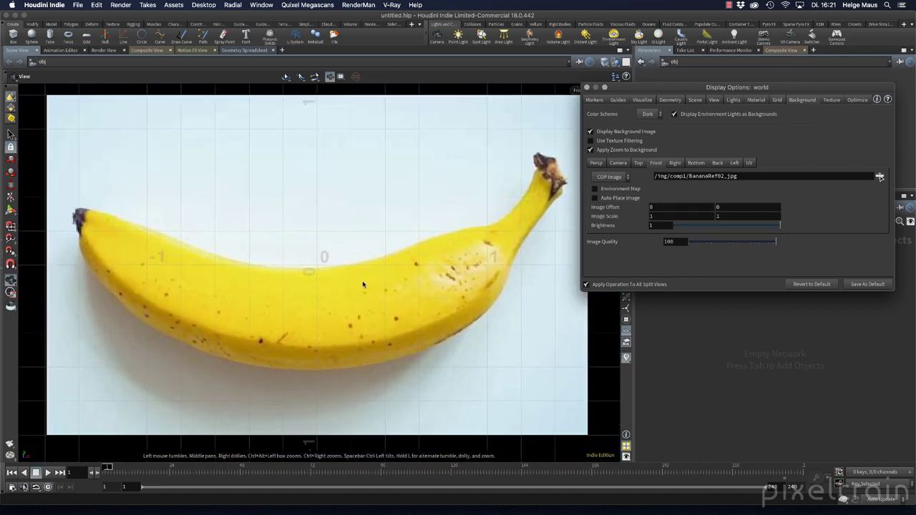
scroll(321, 256, "down", 3)
scroll(321, 262, "up", 3)
scroll(321, 255, "down", 1)
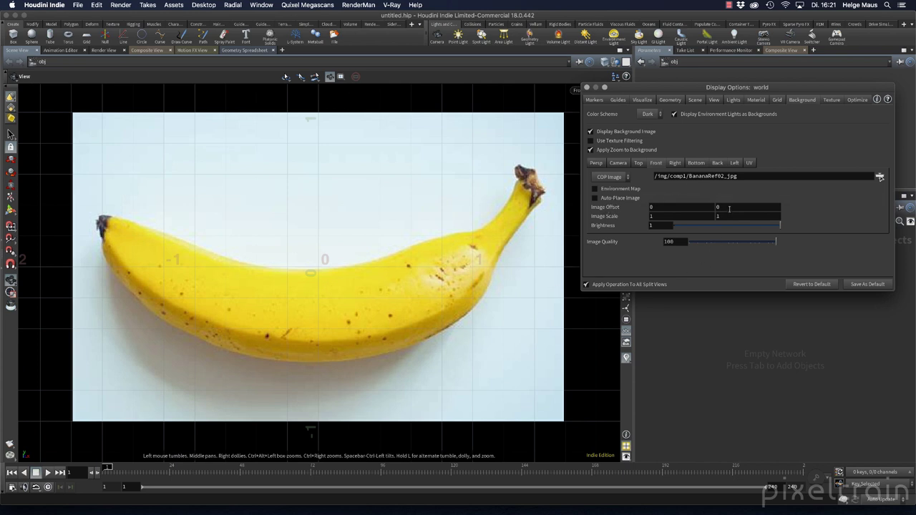
middle_click_drag(722, 207, 763, 206)
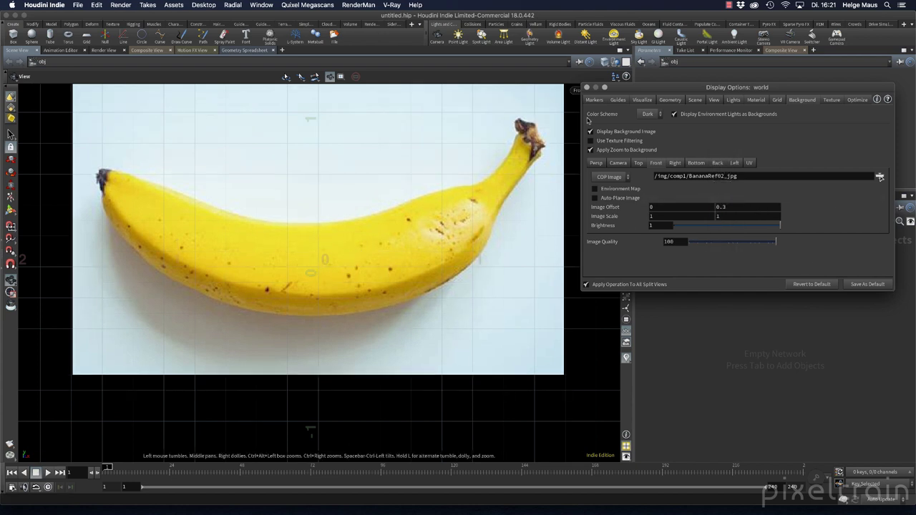
- Close Display Options and return the viewport to the perspective view
left_click(584, 88)
middle_click_drag(365, 307, 388, 337)
key("space+1")
left_click_drag(388, 337, 426, 303)
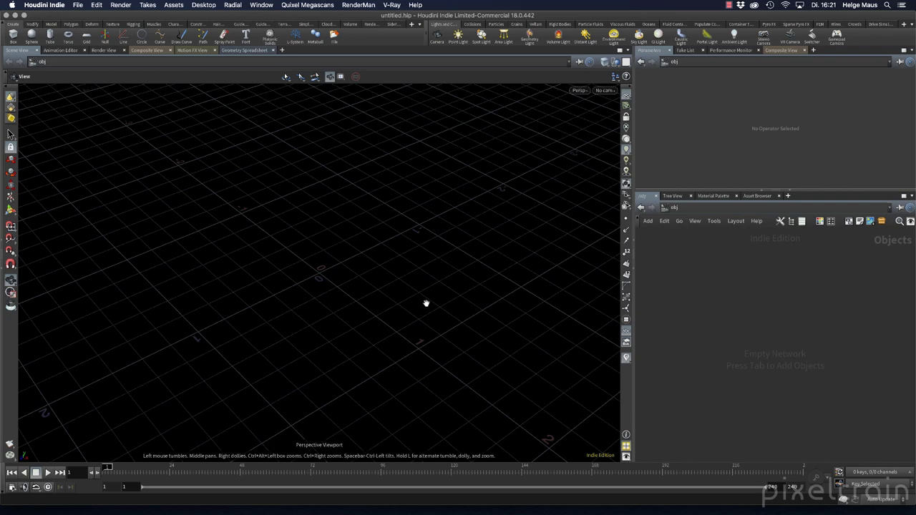
- Go back to the Front view and split the viewer into two side-by-side views
key("space+3")
scroll(430, 293, "down", 3)
scroll(405, 291, "up", 4)
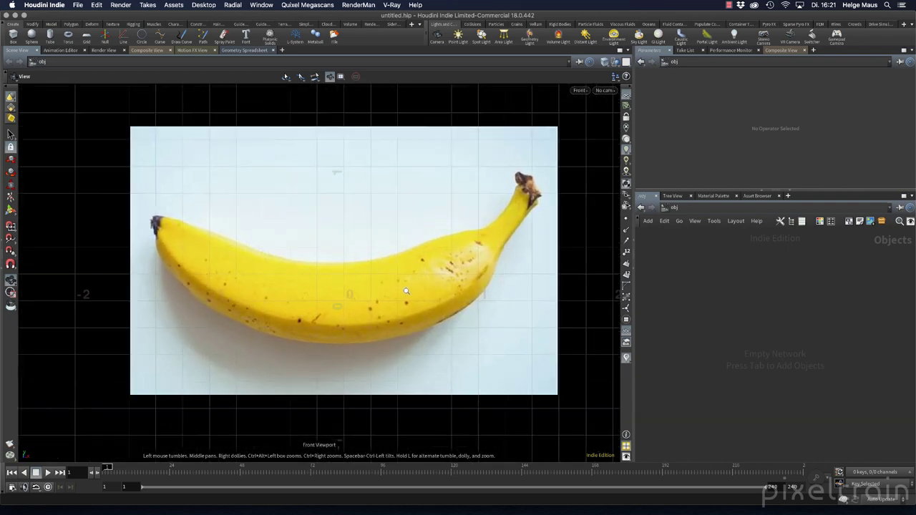
scroll(405, 291, "down", 1)
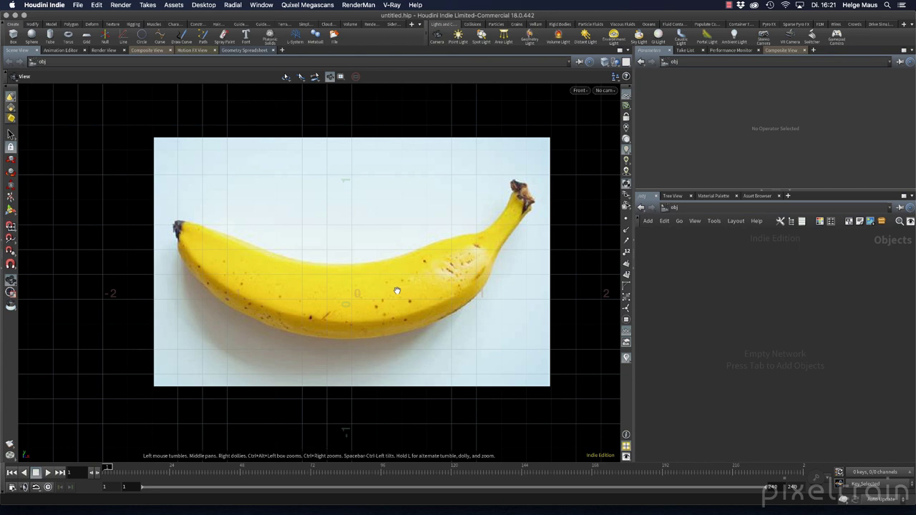
left_click(626, 61)
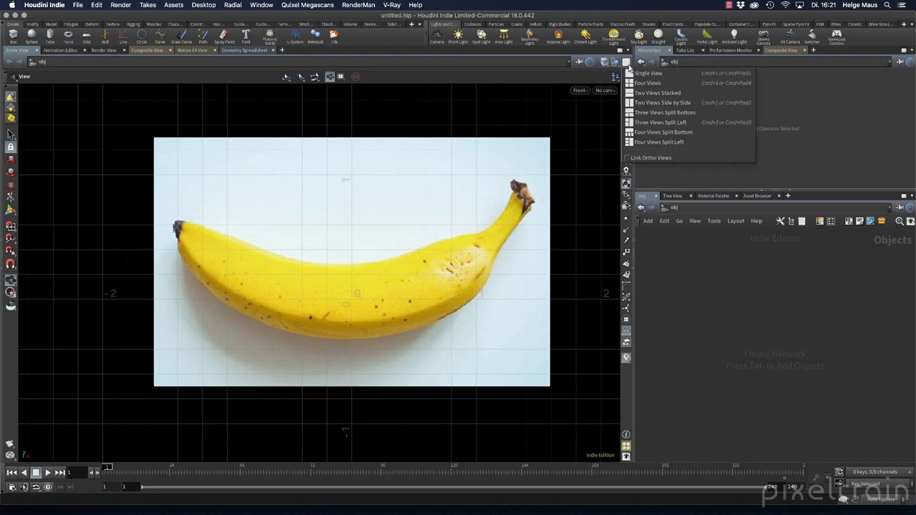
left_click(666, 104)
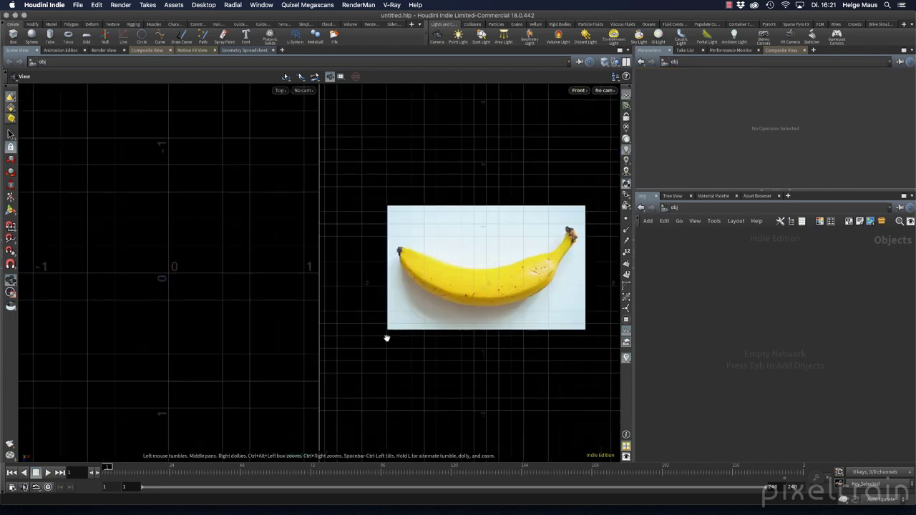
- Make the left view perspective and reframe the banana in the right Front view
key("space+1")
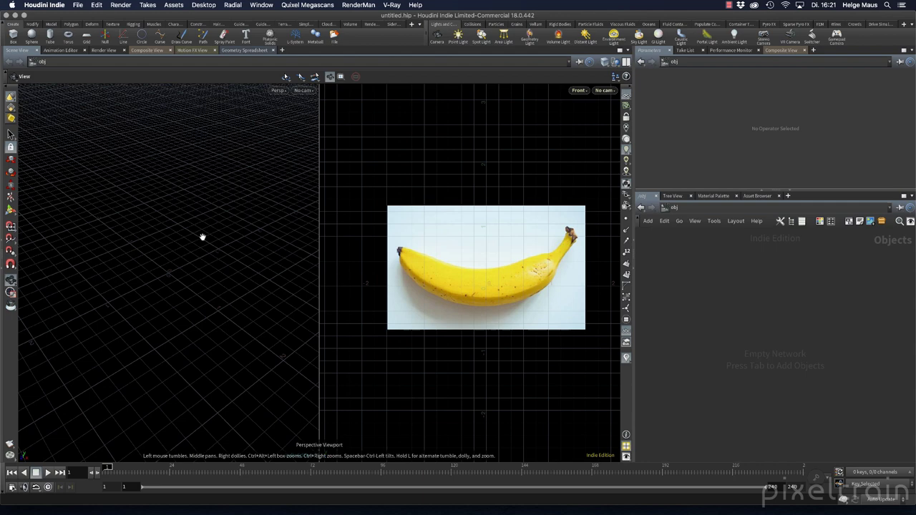
mouse_move(218, 272)
left_mouse_down()
mouse_move(245, 264)
mouse_move(231, 264)
left_mouse_up()
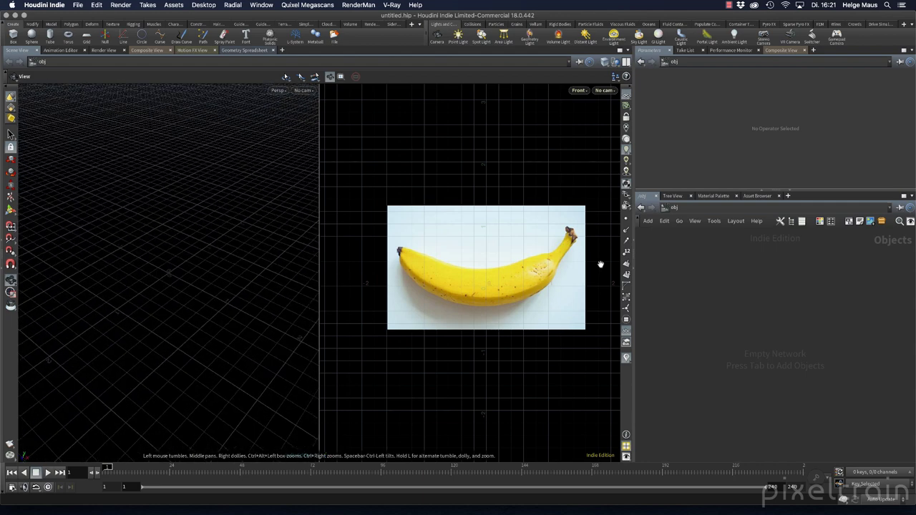
scroll(601, 265, "up", 3)
scroll(521, 214, "down", 3)
middle_click_drag(497, 231, 524, 194)
scroll(527, 203, "up", 3)
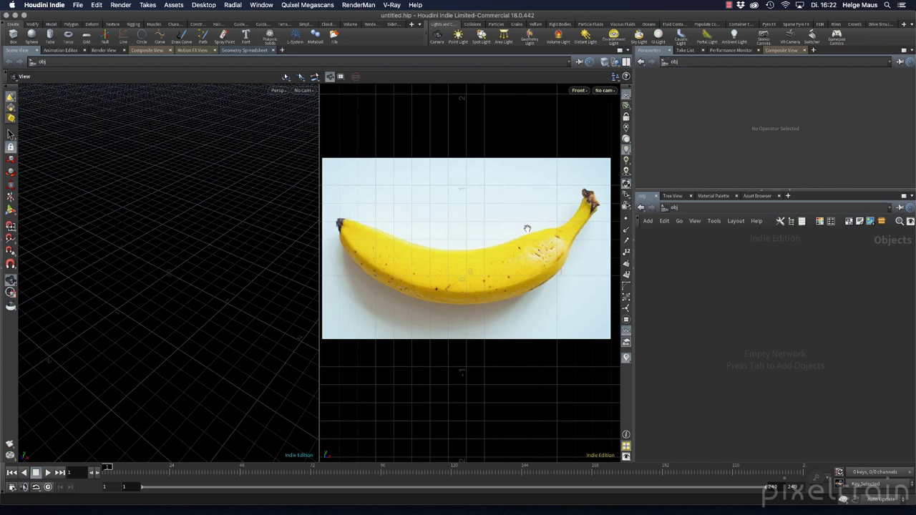
key("ctrl+b")
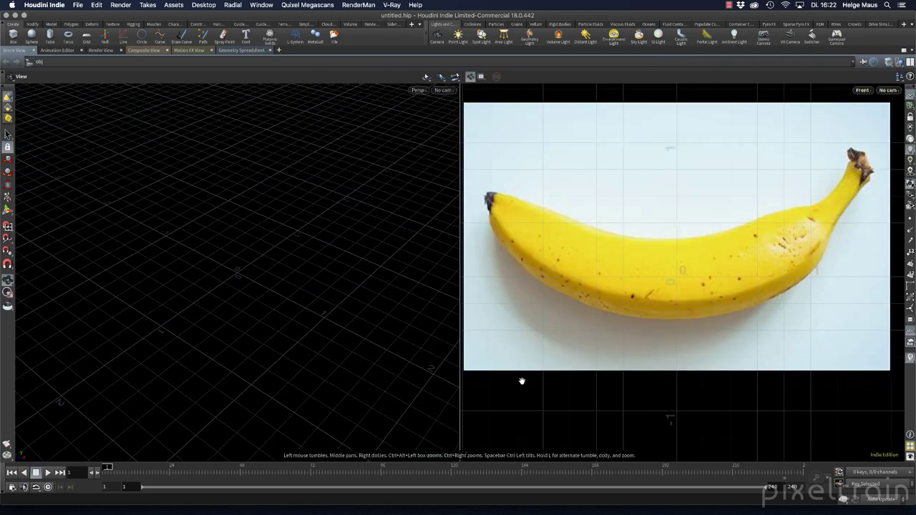
key("ctrl+b")
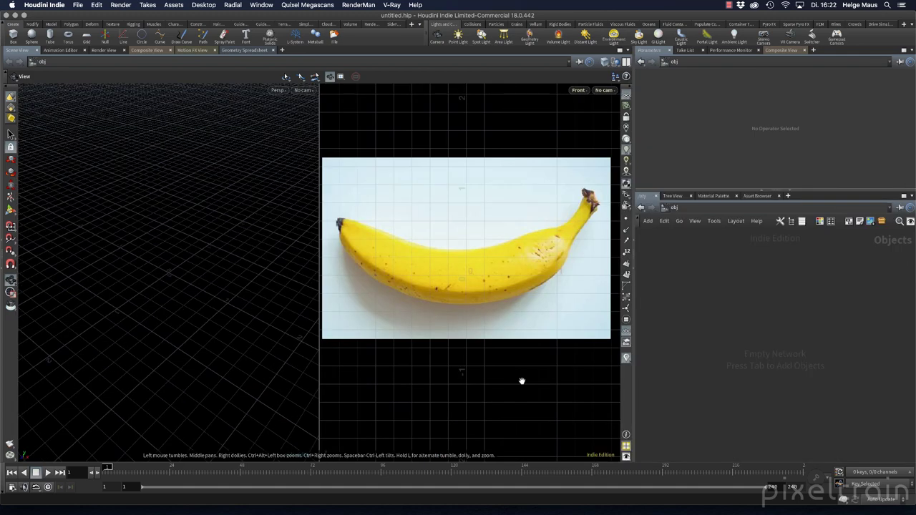
key("space+b")
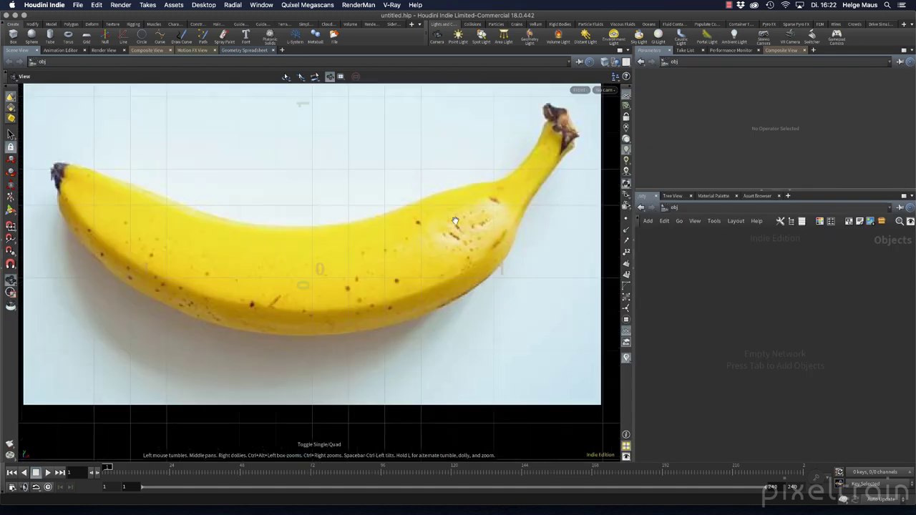
key("space+b")
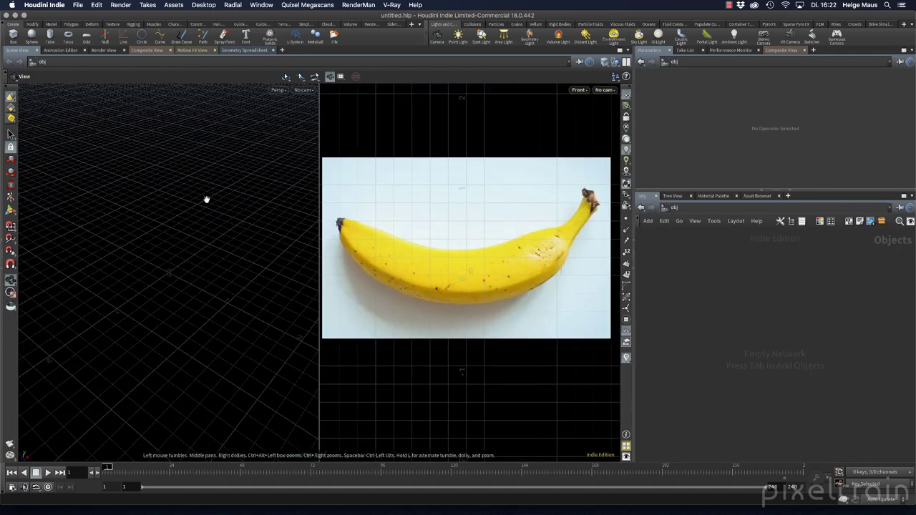
key("space+b")
key("space+b")
key("space+b")
key("space+b")
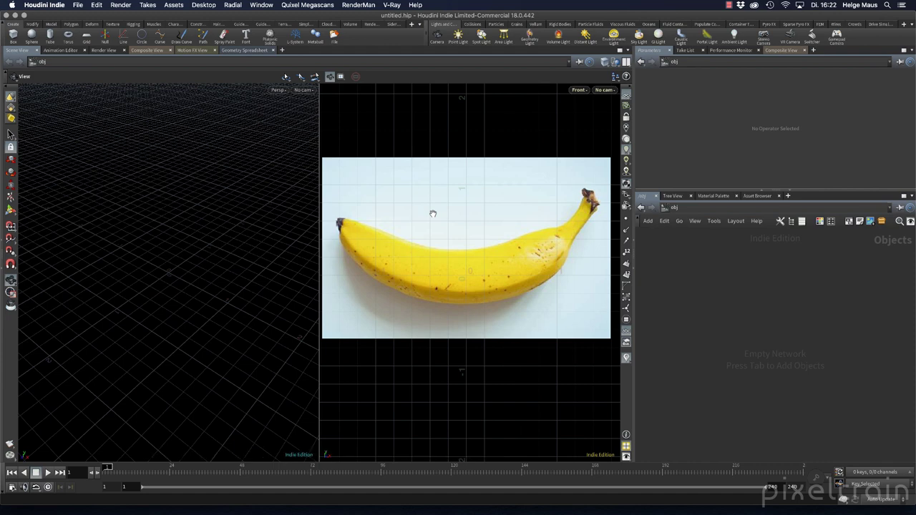
left_click_drag(257, 208, 228, 289)
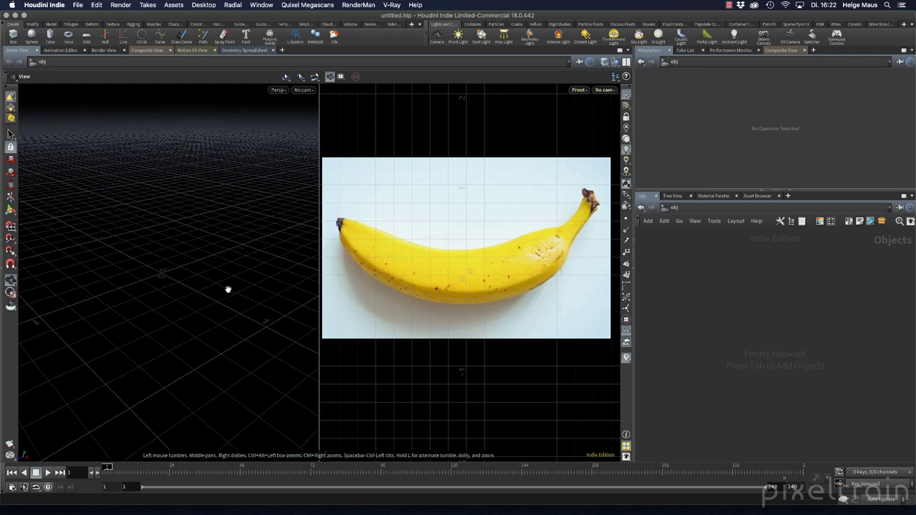
- Add a Box node (box1) to the network, shift it right, and orbit the perspective cube into view
key("Tab")
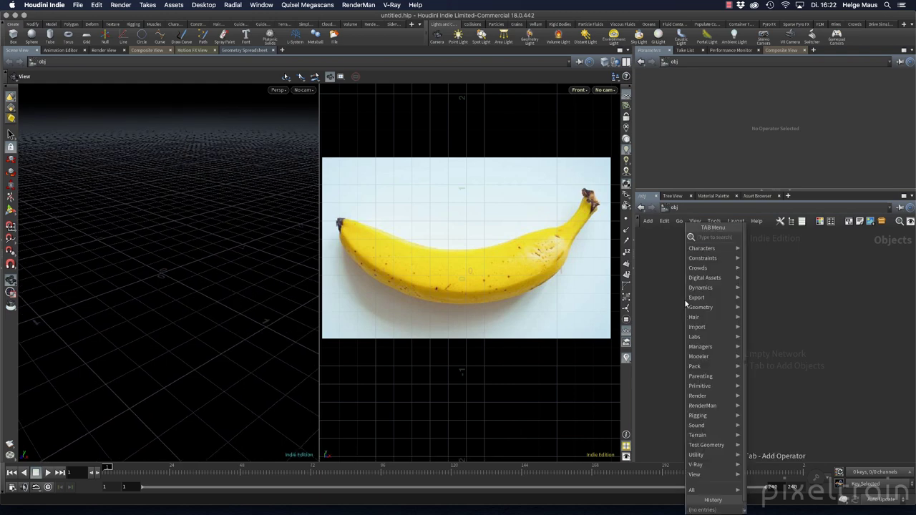
type("box")
key("Return")
left_click(684, 299)
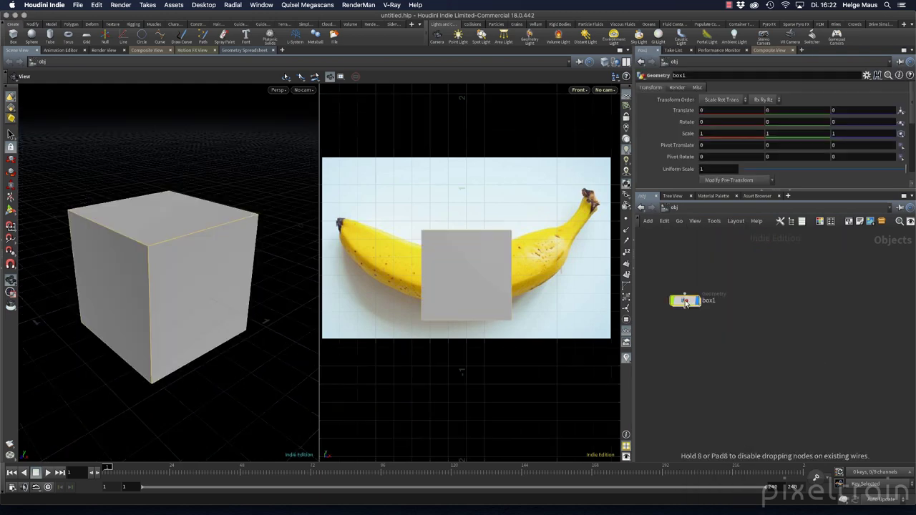
left_click_drag(691, 302, 776, 300)
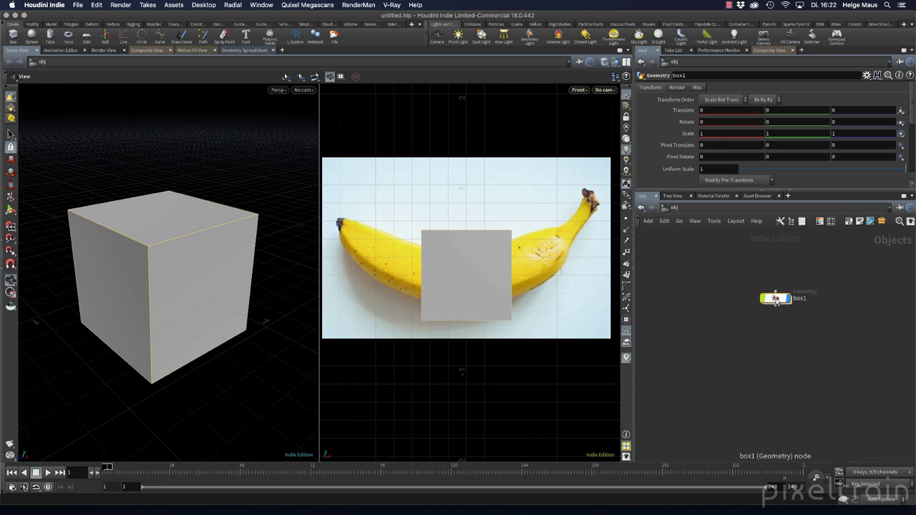
left_click_drag(78, 280, 222, 265)
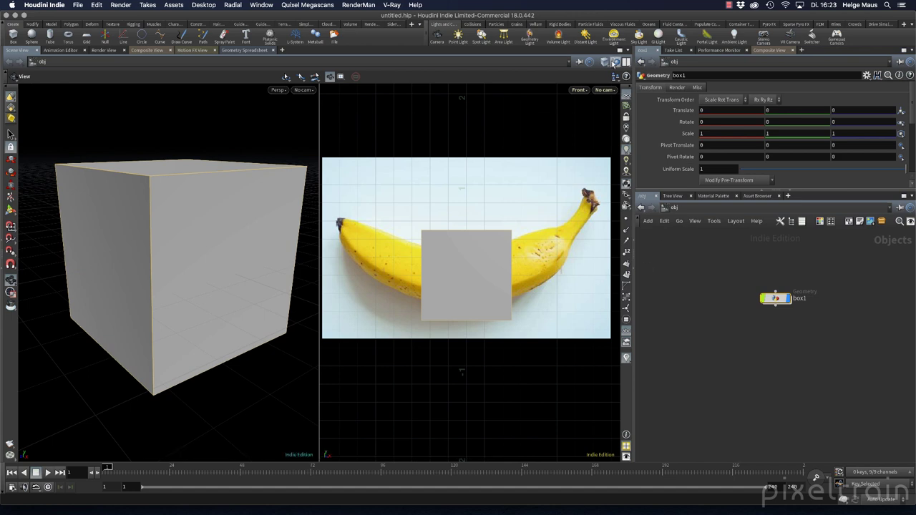
- Try Wireframe and Smooth Wire Shaded display modes, toggling wireframe with W
left_click(604, 62)
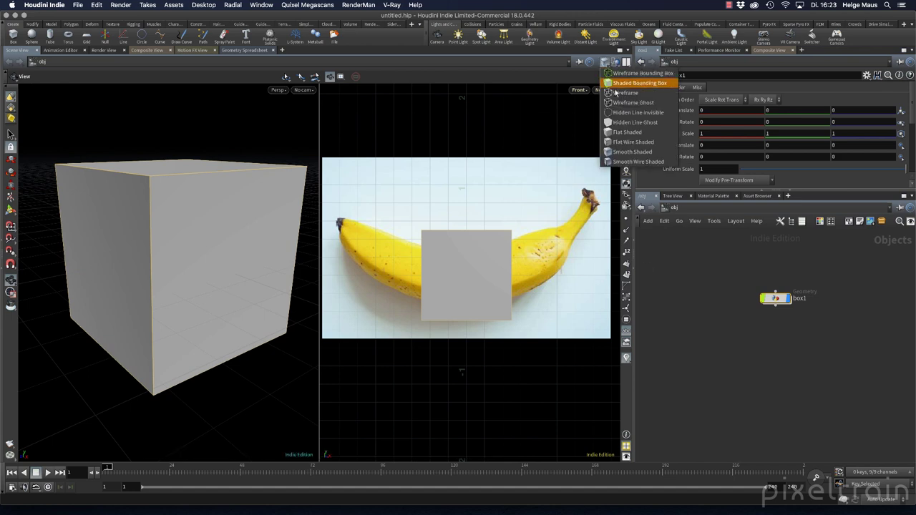
left_click(621, 93)
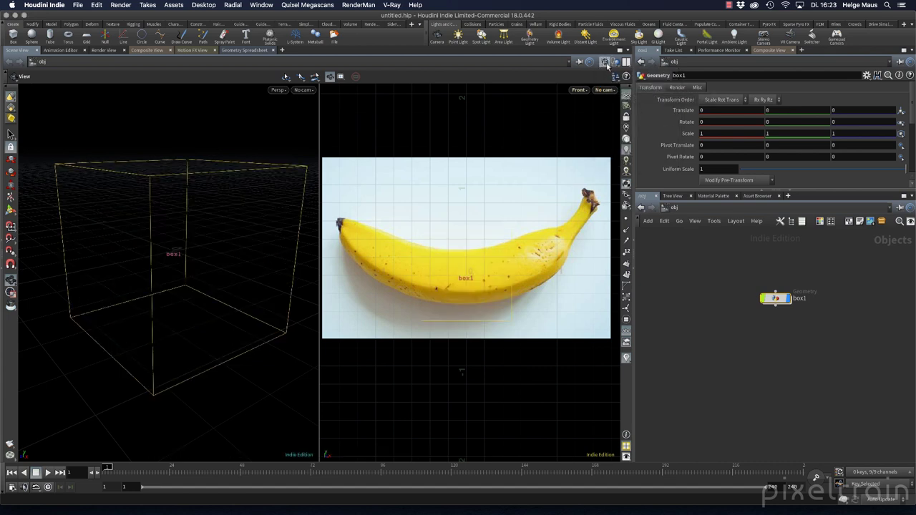
left_click(605, 62)
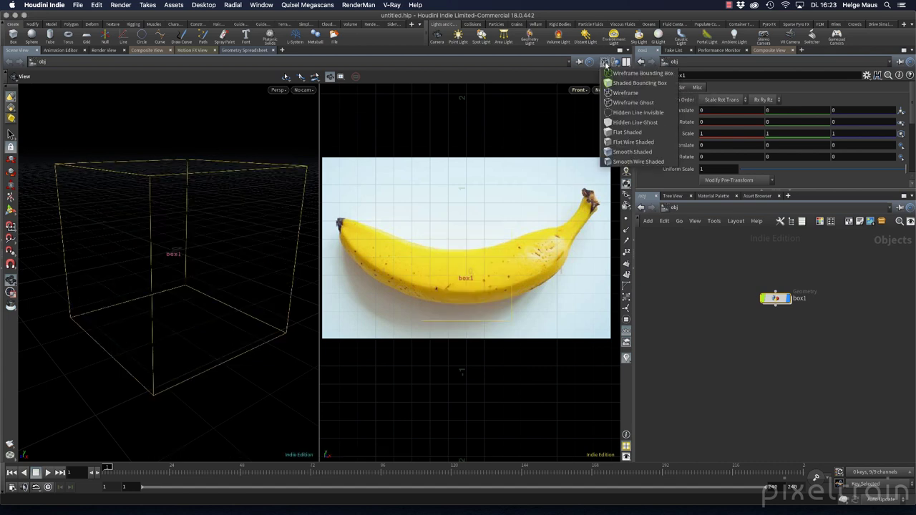
left_click(626, 162)
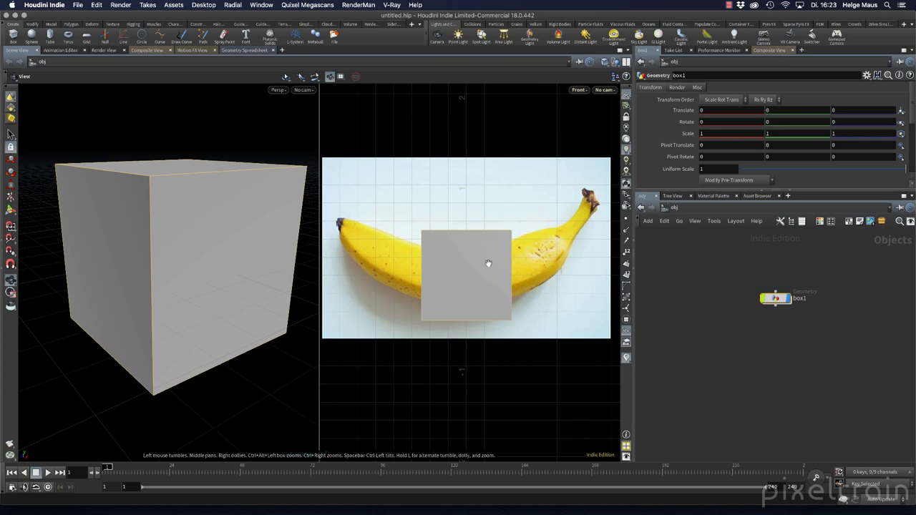
key("w")
key("w")
key("w")
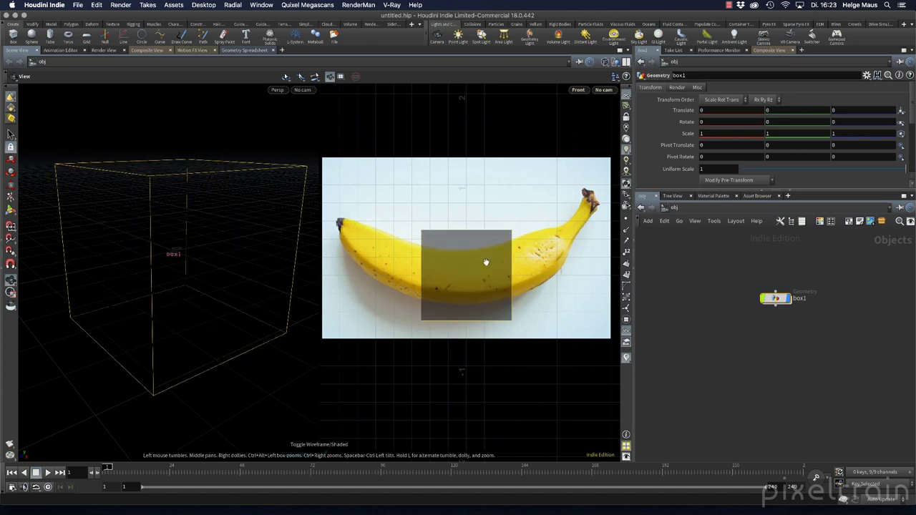
key("w")
key("w")
- Switch the box display to Wireframe Ghost, then back to wireframe
left_click(604, 63)
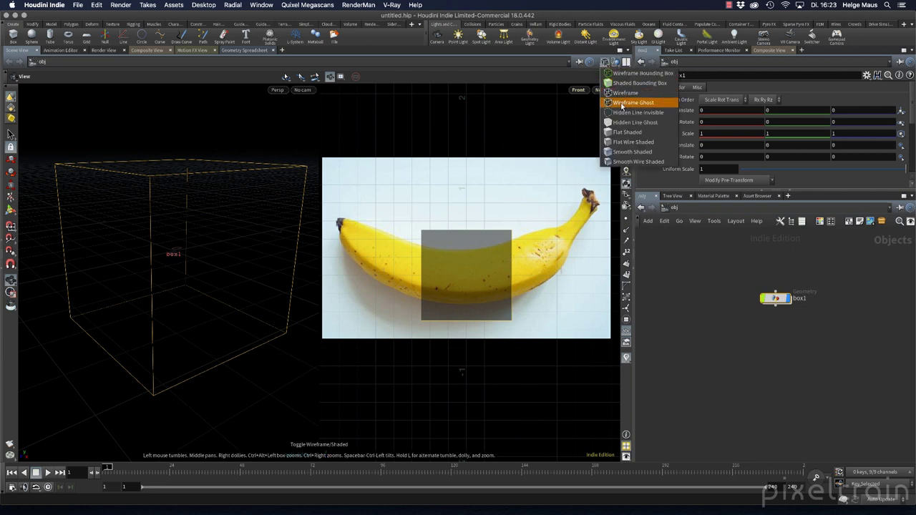
left_click(632, 102)
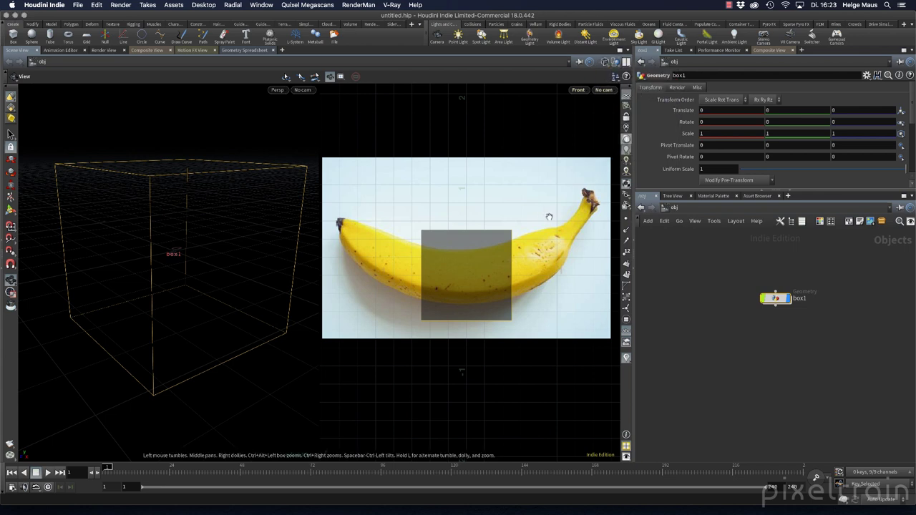
key("w")
key("w")
key("w")
key("w")
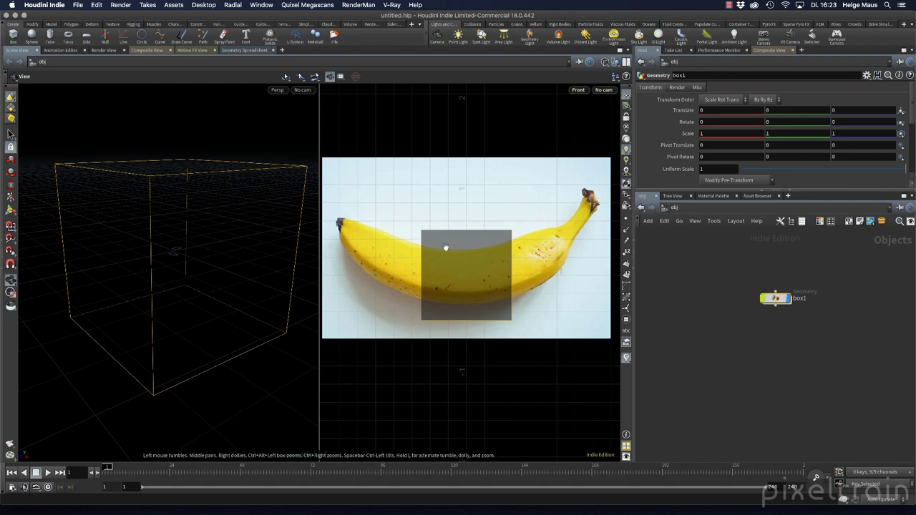
- Reframe the perspective view and open viewport Display Options, moving its window aside
mouse_move(243, 252)
left_mouse_down()
mouse_move(174, 252)
mouse_move(224, 257)
mouse_move(210, 276)
mouse_move(275, 253)
mouse_move(211, 255)
mouse_move(241, 245)
left_mouse_up()
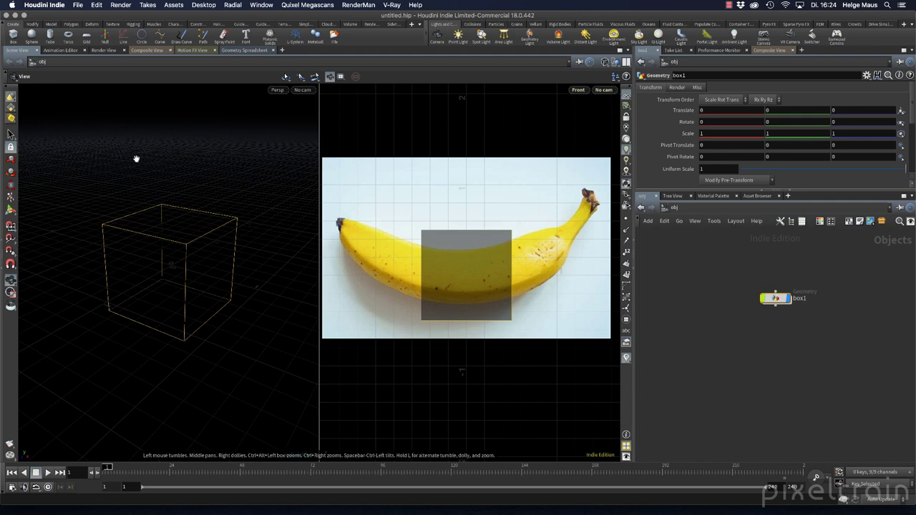
key("d")
left_click_drag(756, 89, 343, 74)
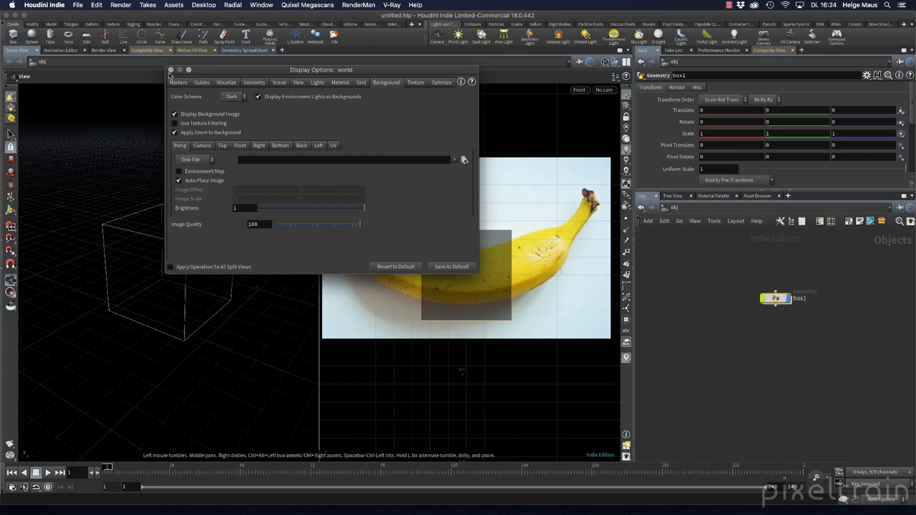
- Close Display Options, shade the perspective box, orbit it, and recentre the Front view on the banana
left_click(170, 70)
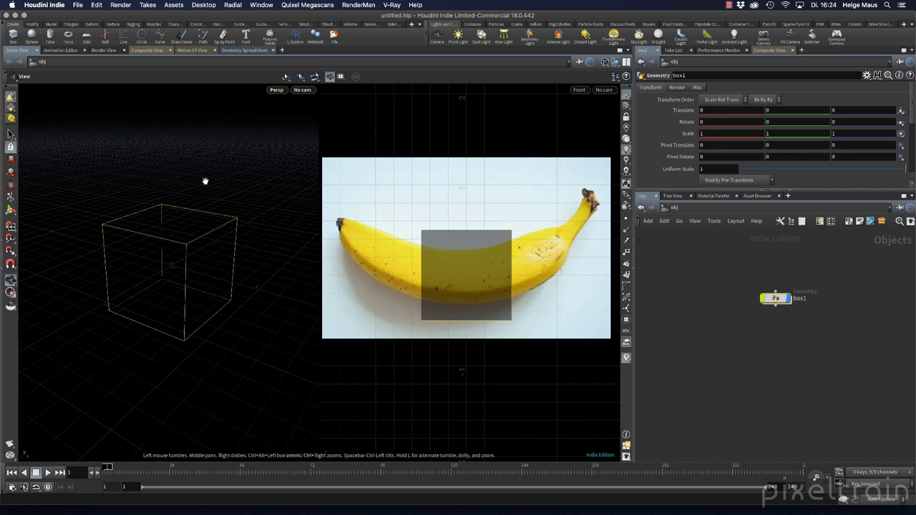
key("w")
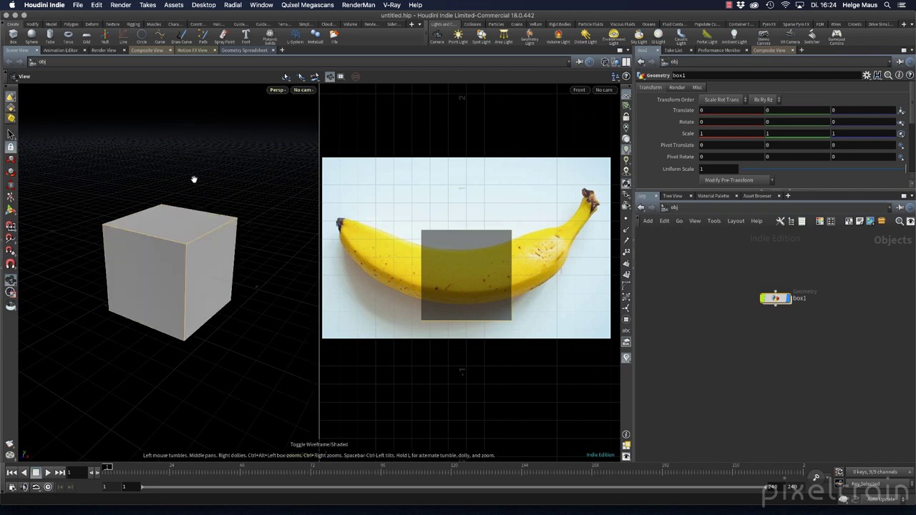
left_click_drag(194, 179, 233, 211)
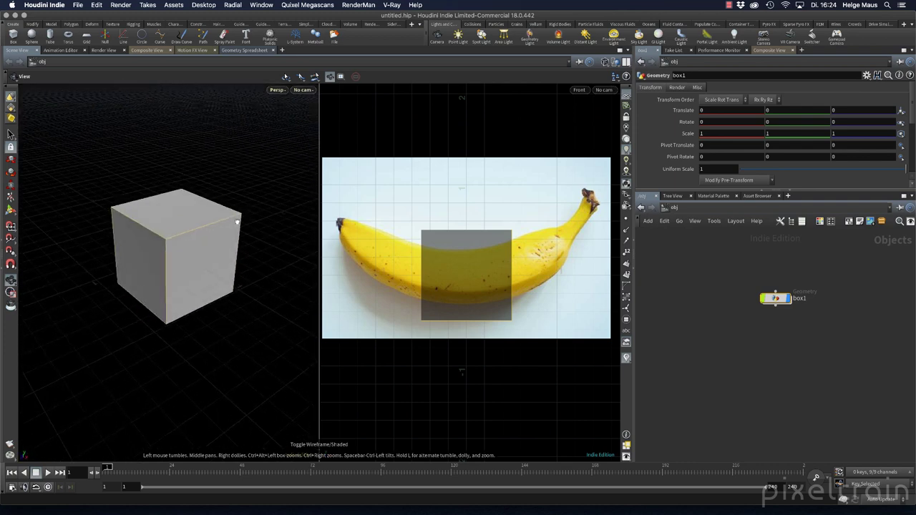
scroll(496, 257, "up", 3)
scroll(505, 260, "down", 3)
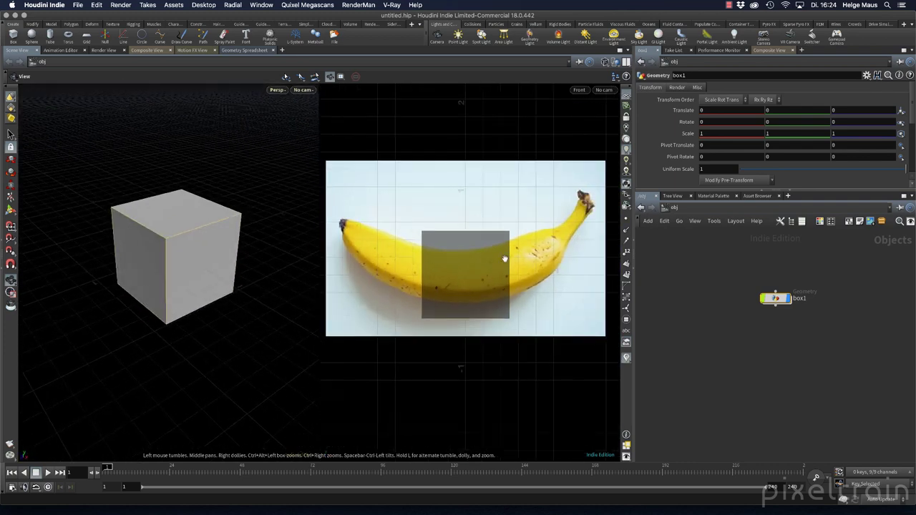
mouse_move(505, 260)
middle_mouse_down()
mouse_move(493, 231)
mouse_move(494, 246)
middle_mouse_up()
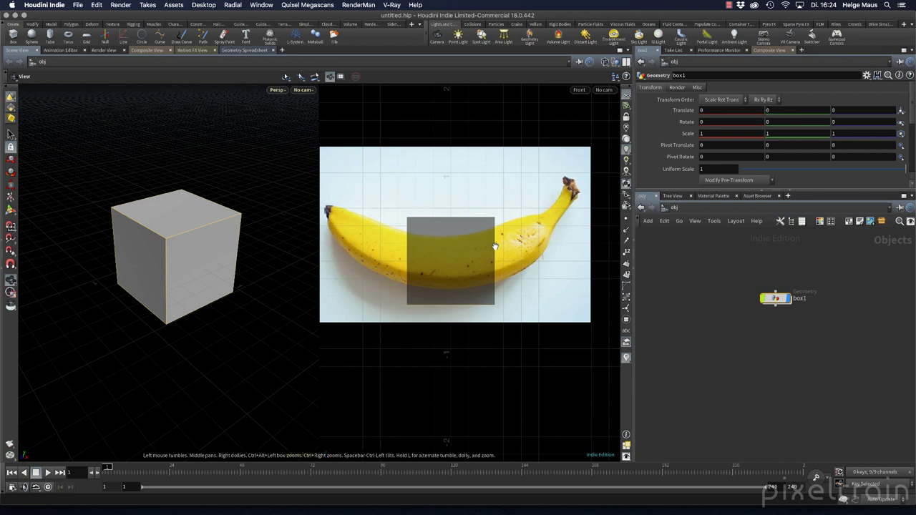